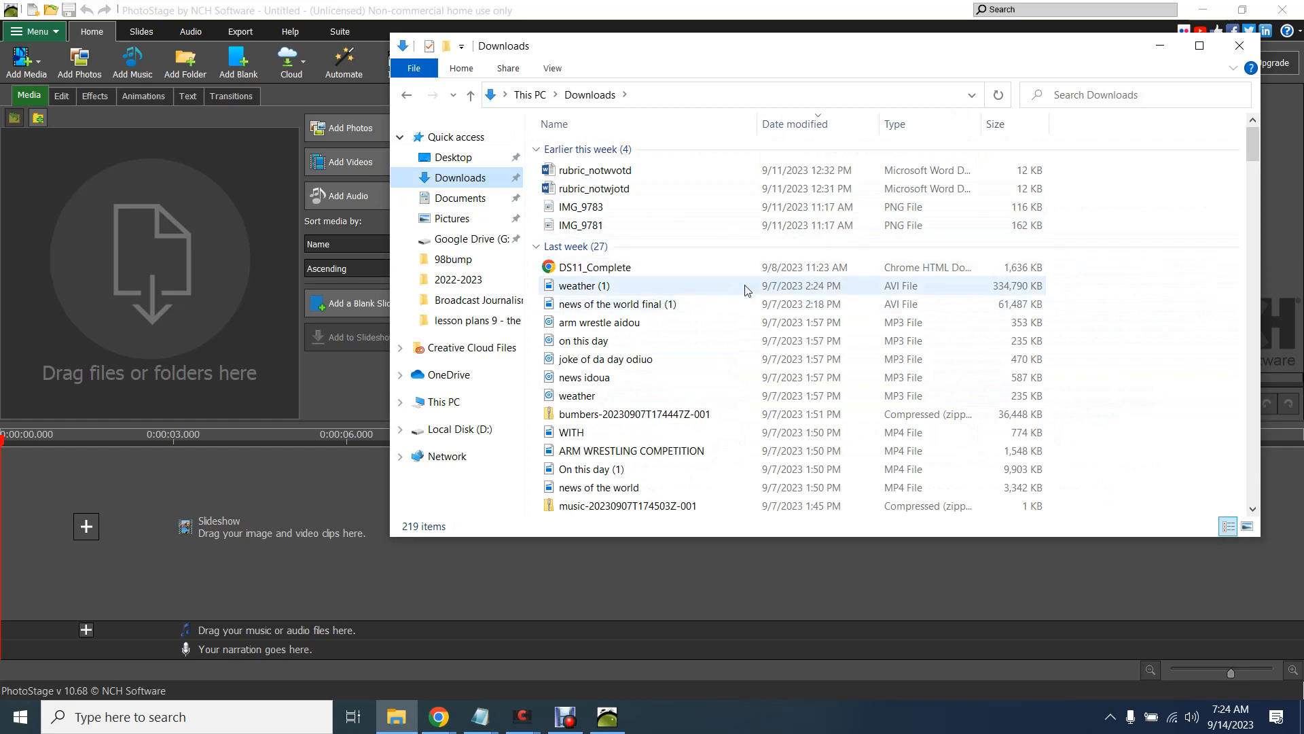
Step: Import the earliest paint portrait JFIF from 8/21/2023 and paint_turkey_cartoon (1) from the Downloads folder into the media list
scroll(706, 309, down, 3)
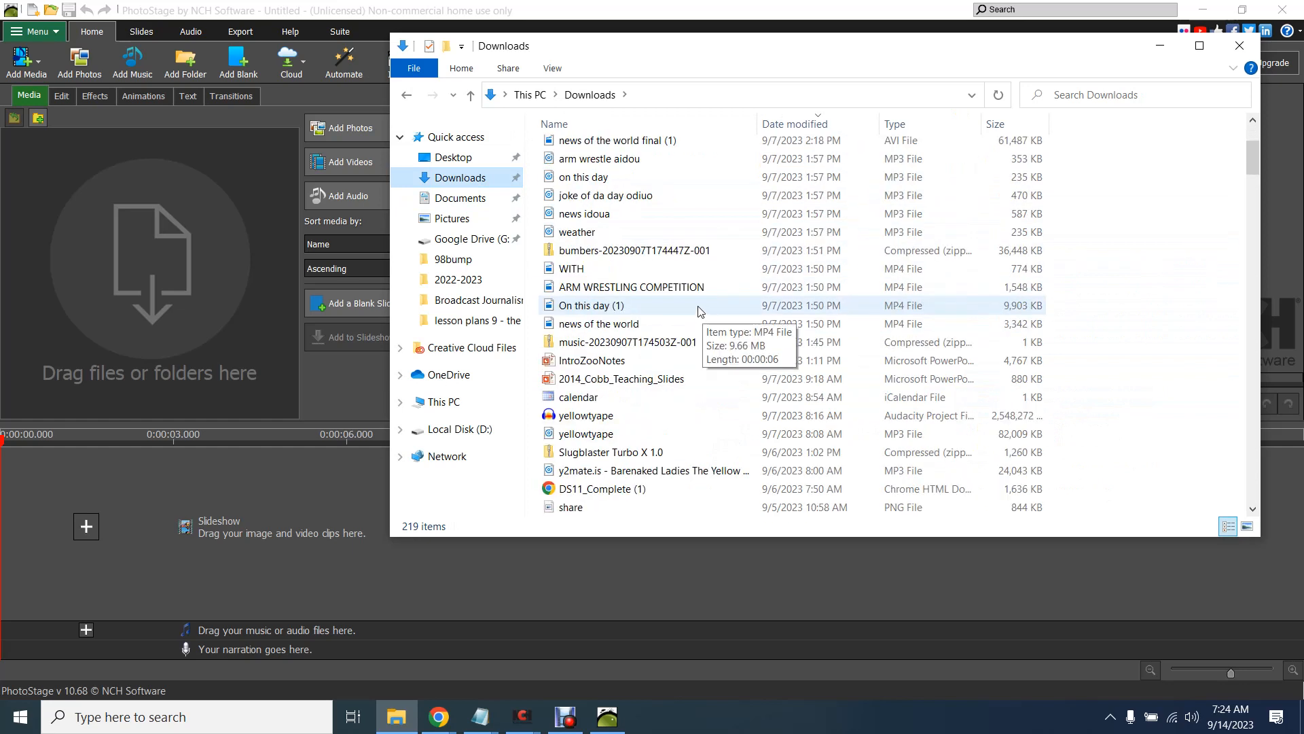
click(248, 298)
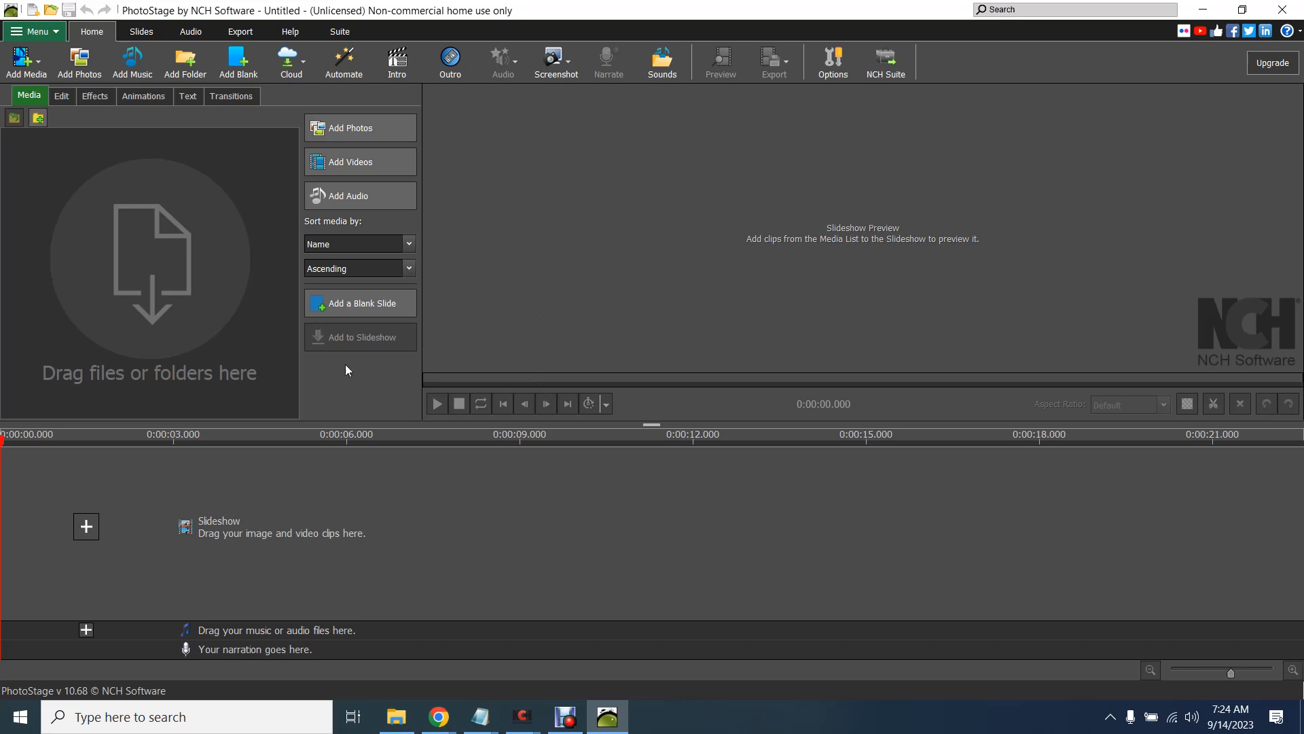
click(399, 712)
scroll(640, 338, down, 4)
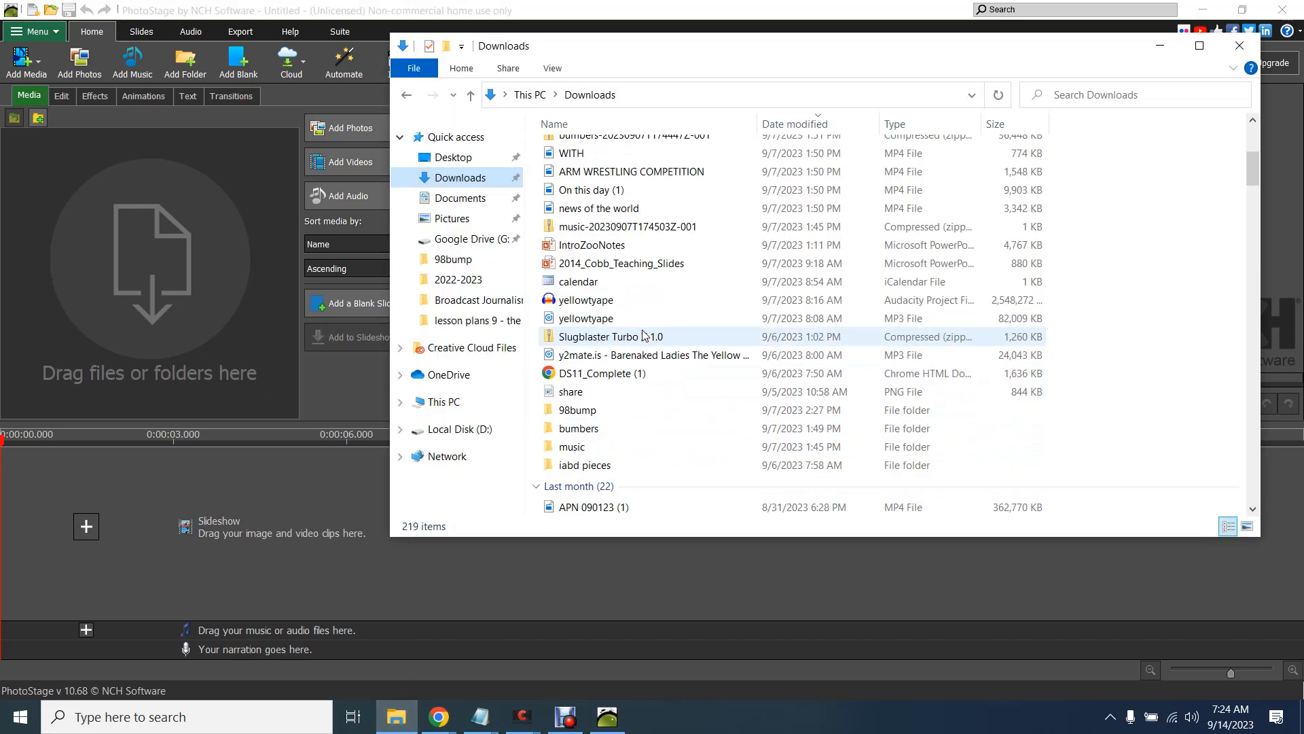
scroll(640, 338, down, 5)
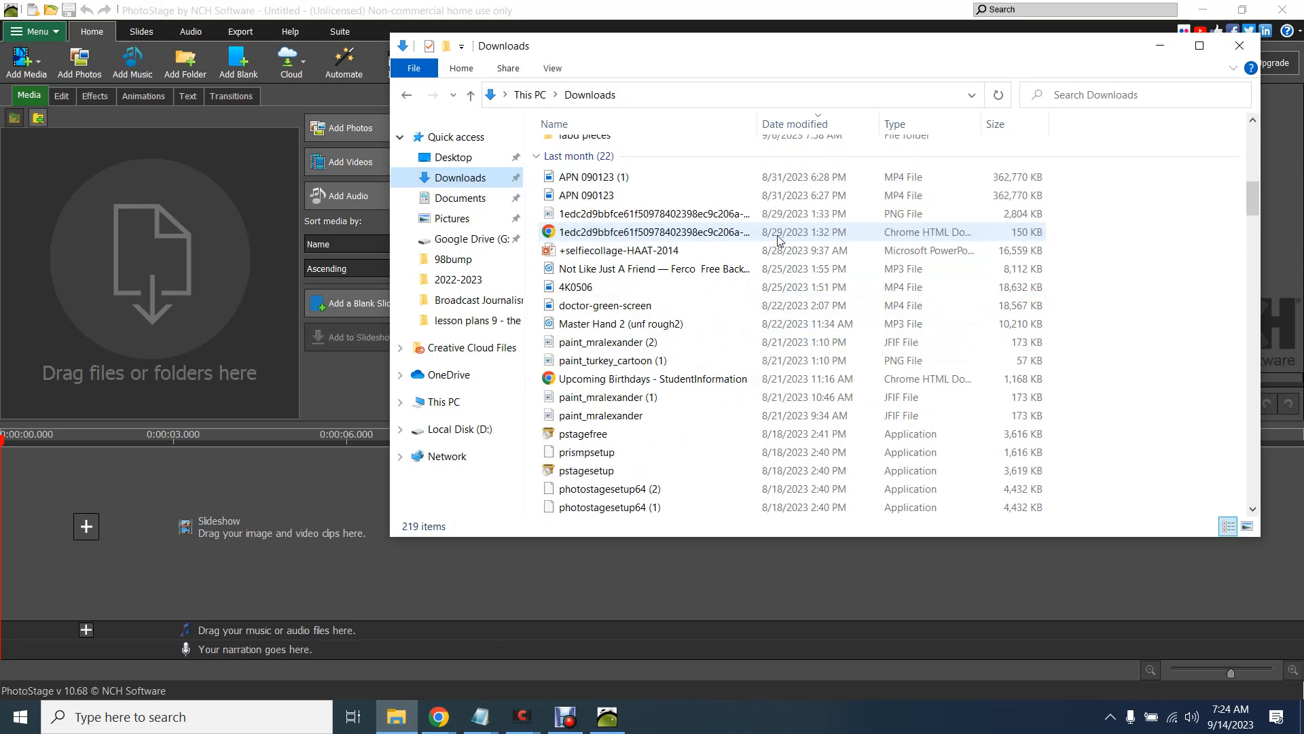
click(741, 357)
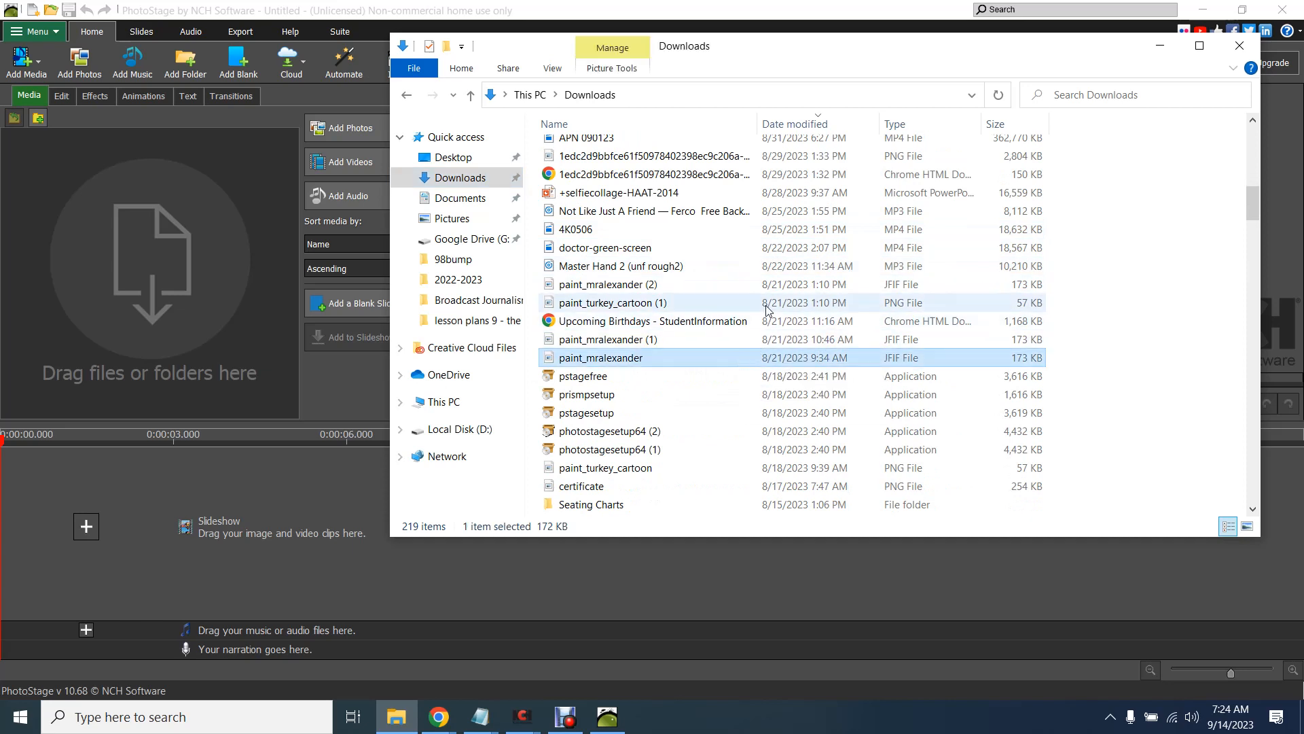
ctrl+click(755, 302)
mouse_move(753, 301)
mouse_down()
mouse_move(236, 287)
mouse_move(237, 238)
mouse_move(189, 194)
mouse_move(257, 196)
mouse_up()
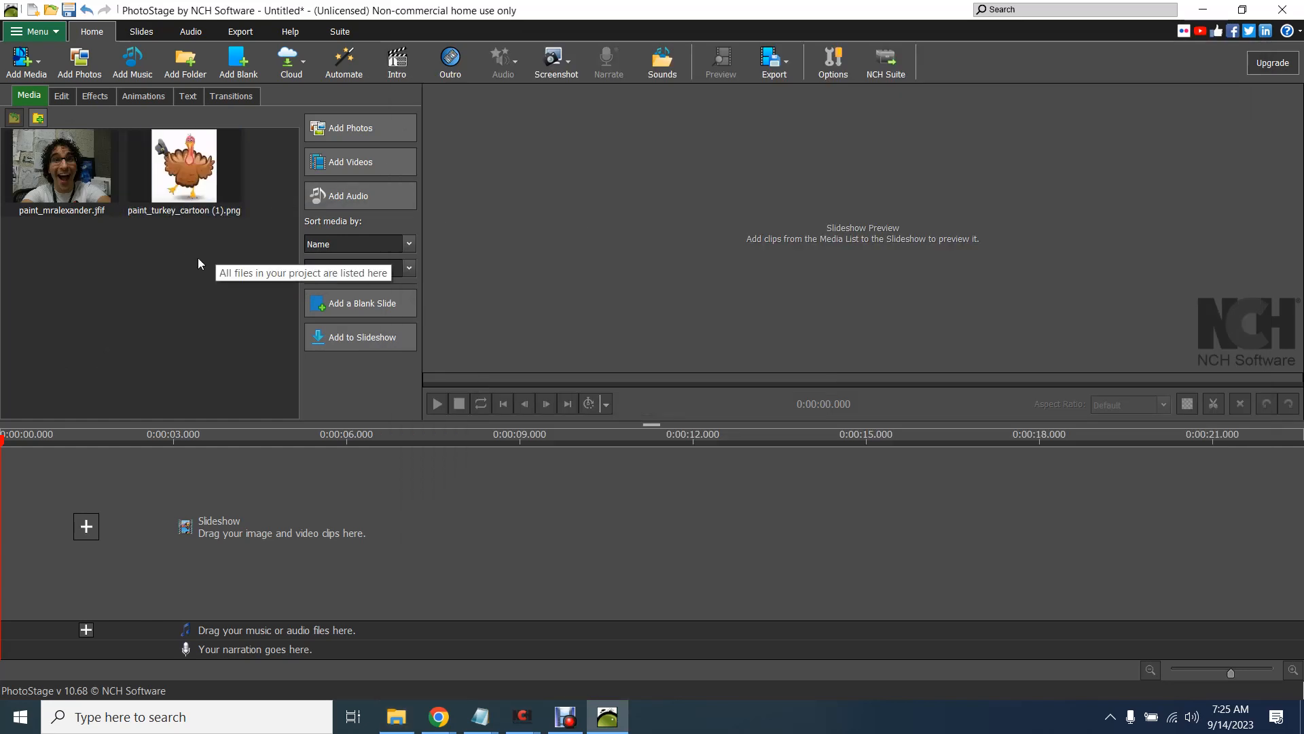
Step: Import the Maths_Word_Problems_Addition worksheet, hundred-printable-100-chart_216871 and IMG_4276 from the Downloads folder into the media list
key(alt+Tab)
scroll(693, 326, down, 3)
scroll(686, 327, down, 2)
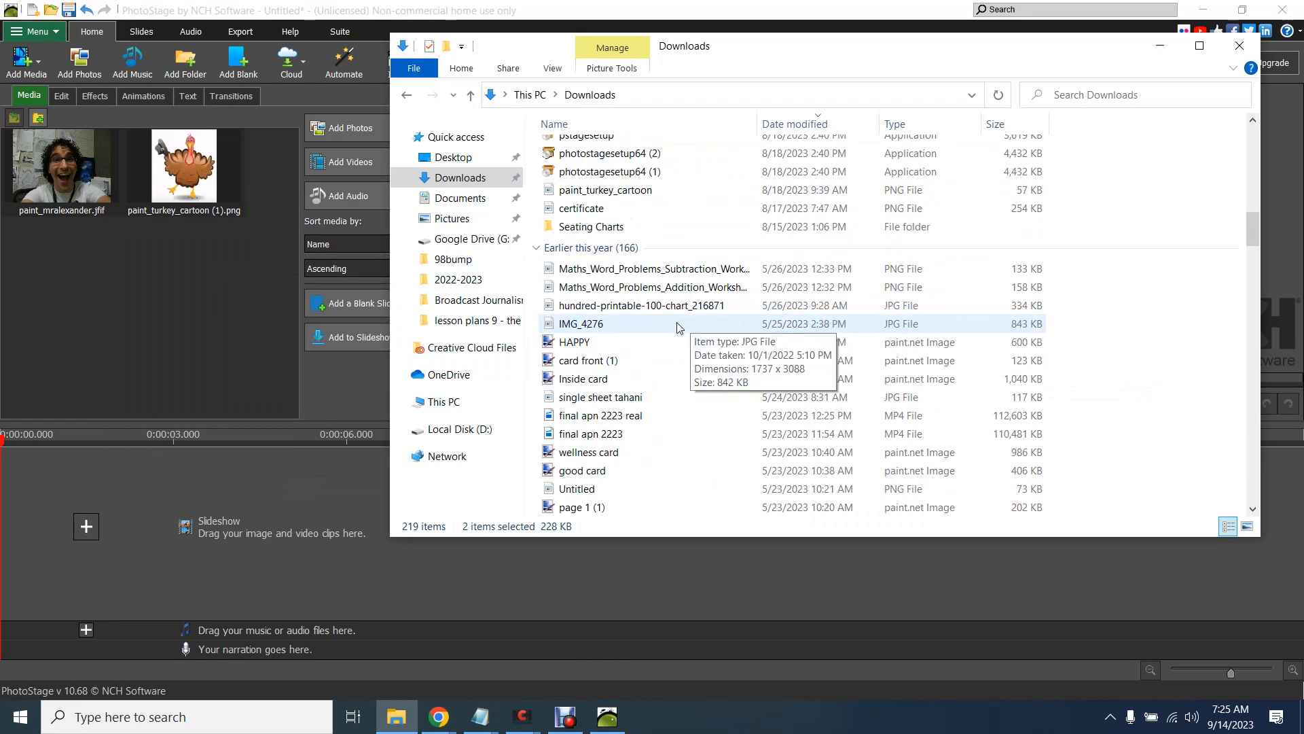
click(663, 287)
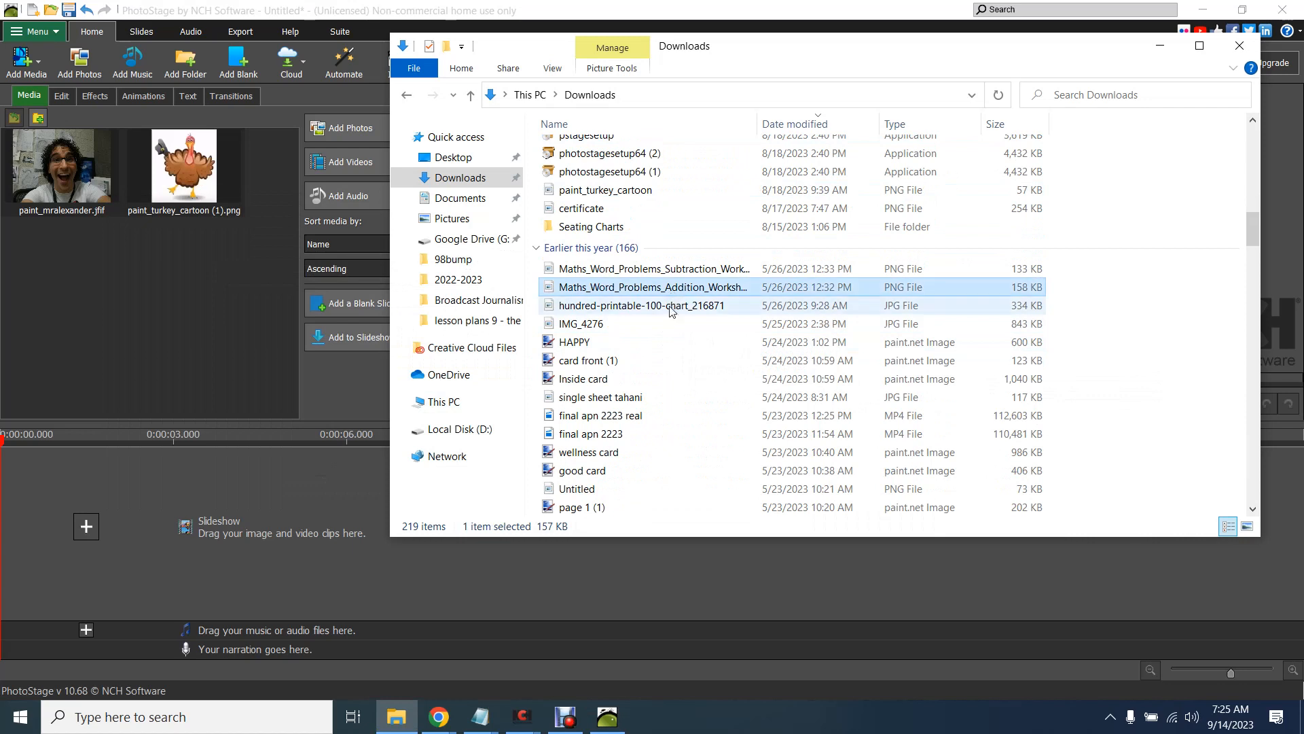
shift+click(670, 321)
drag(674, 308, 152, 303)
click(235, 350)
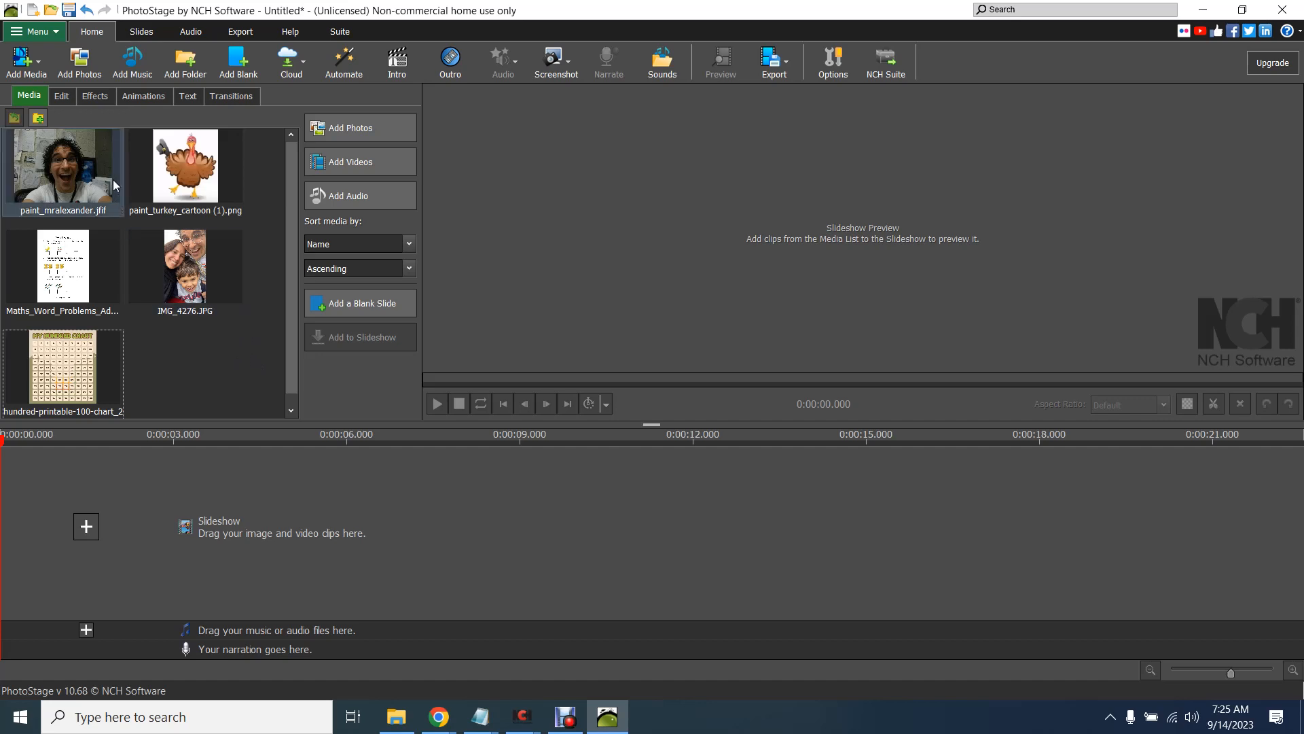
Step: Add all five imported images to the slideshow track of the timeline
click(87, 176)
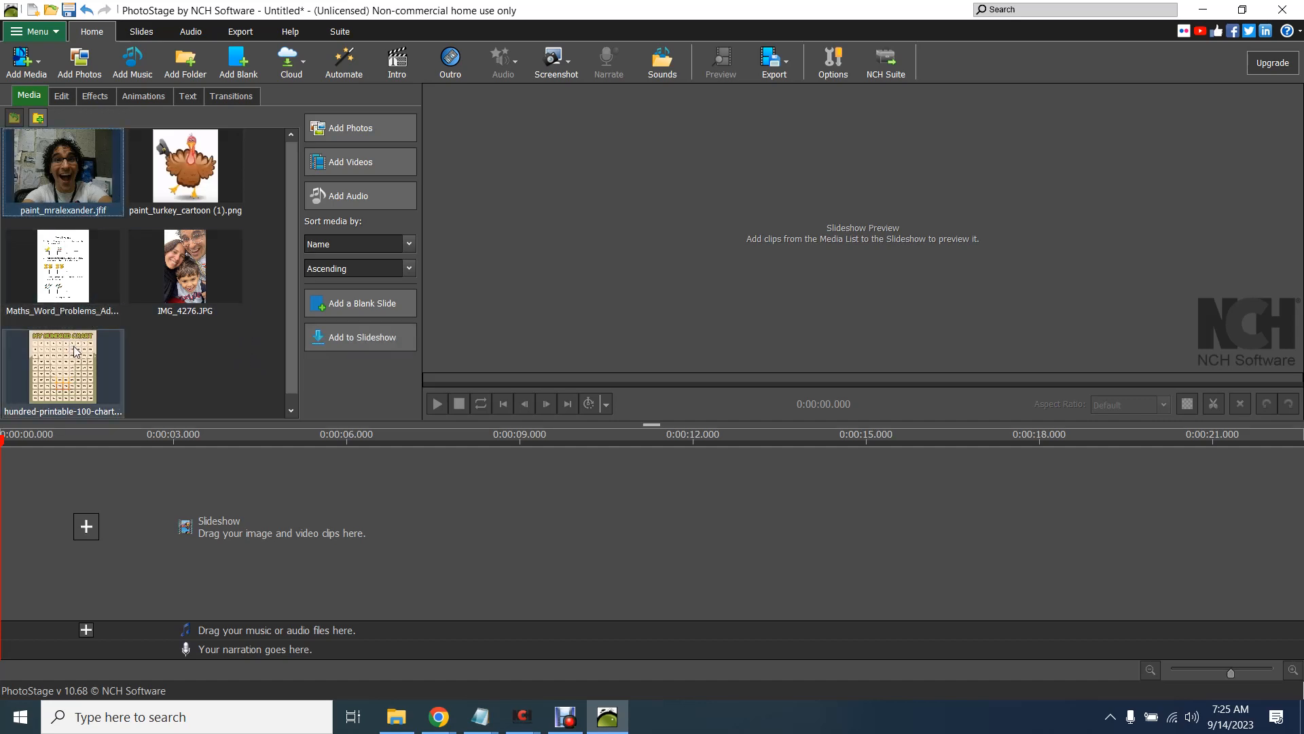
click(185, 173)
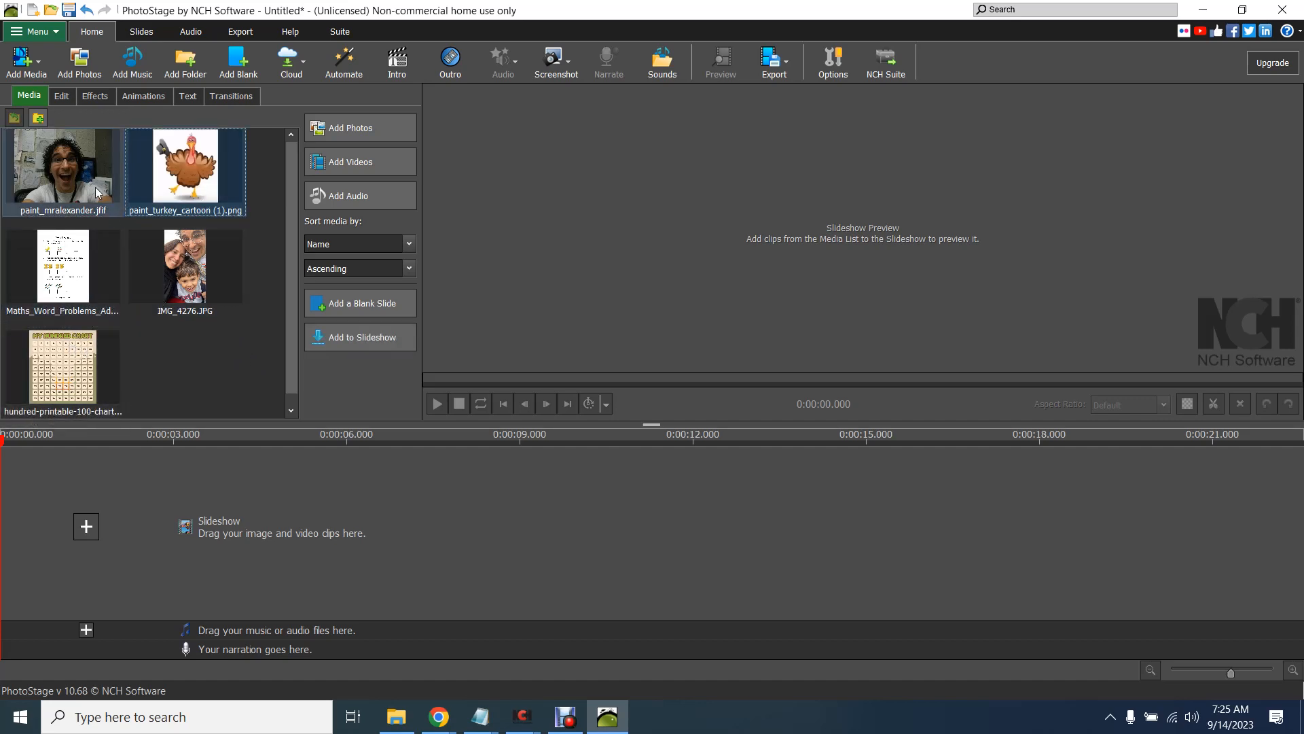
drag(246, 330, 265, 543)
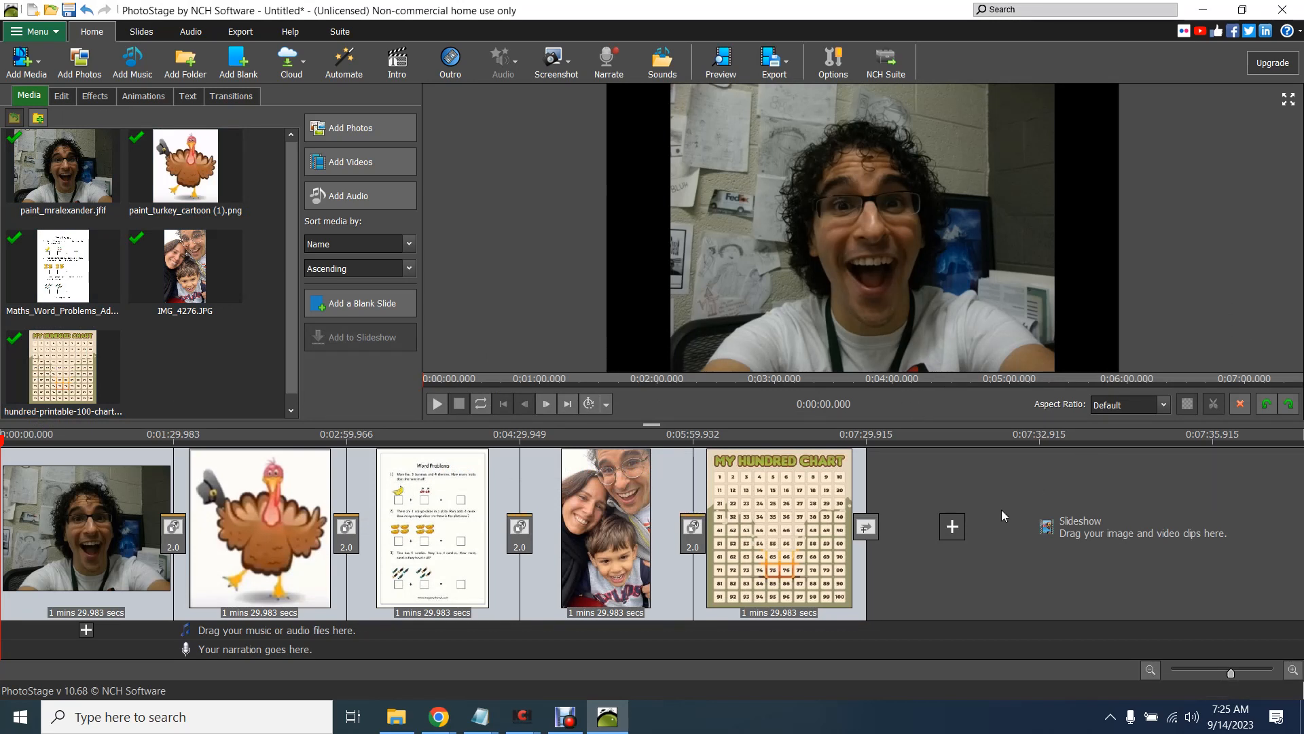
Step: Select all five slides in the timeline, from the portrait photo through the hundred chart
click(947, 487)
click(243, 503)
click(435, 492)
click(632, 493)
click(722, 492)
click(114, 491)
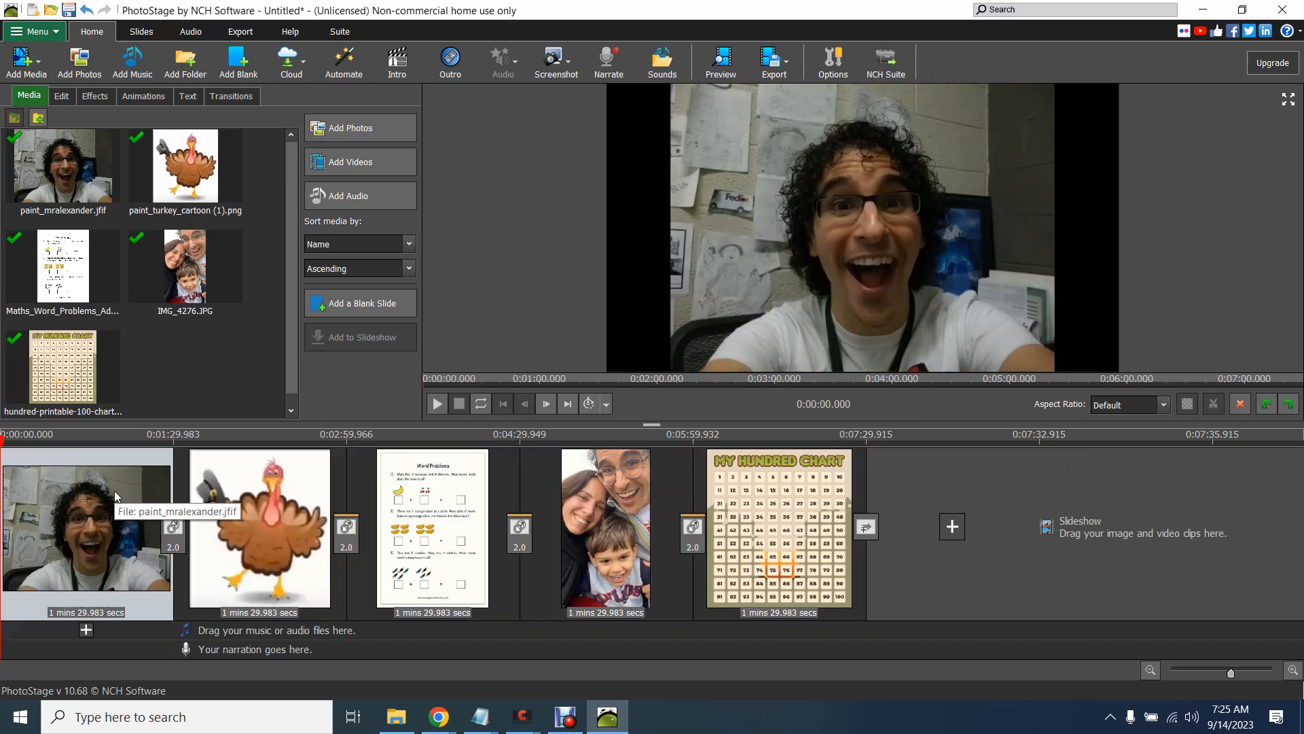
shift+click(761, 500)
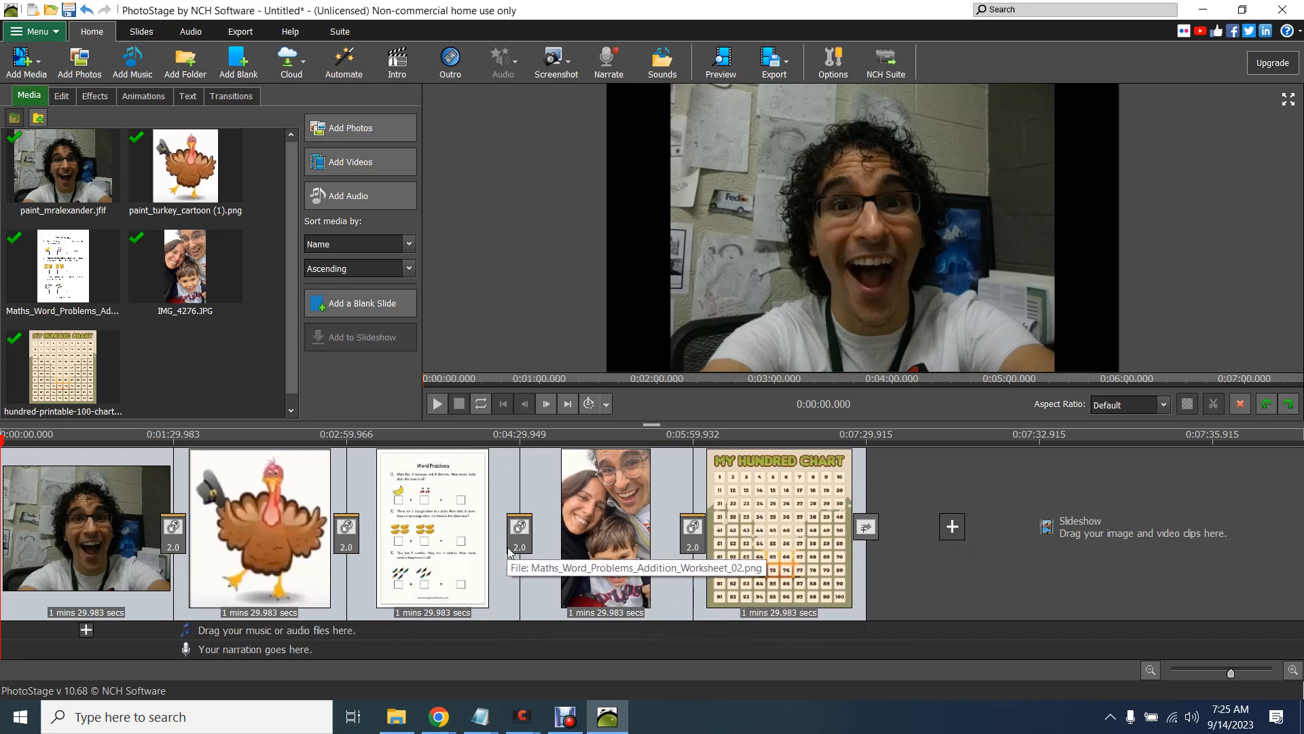
Step: Set the duration of the slide transitions to 4 seconds
click(175, 546)
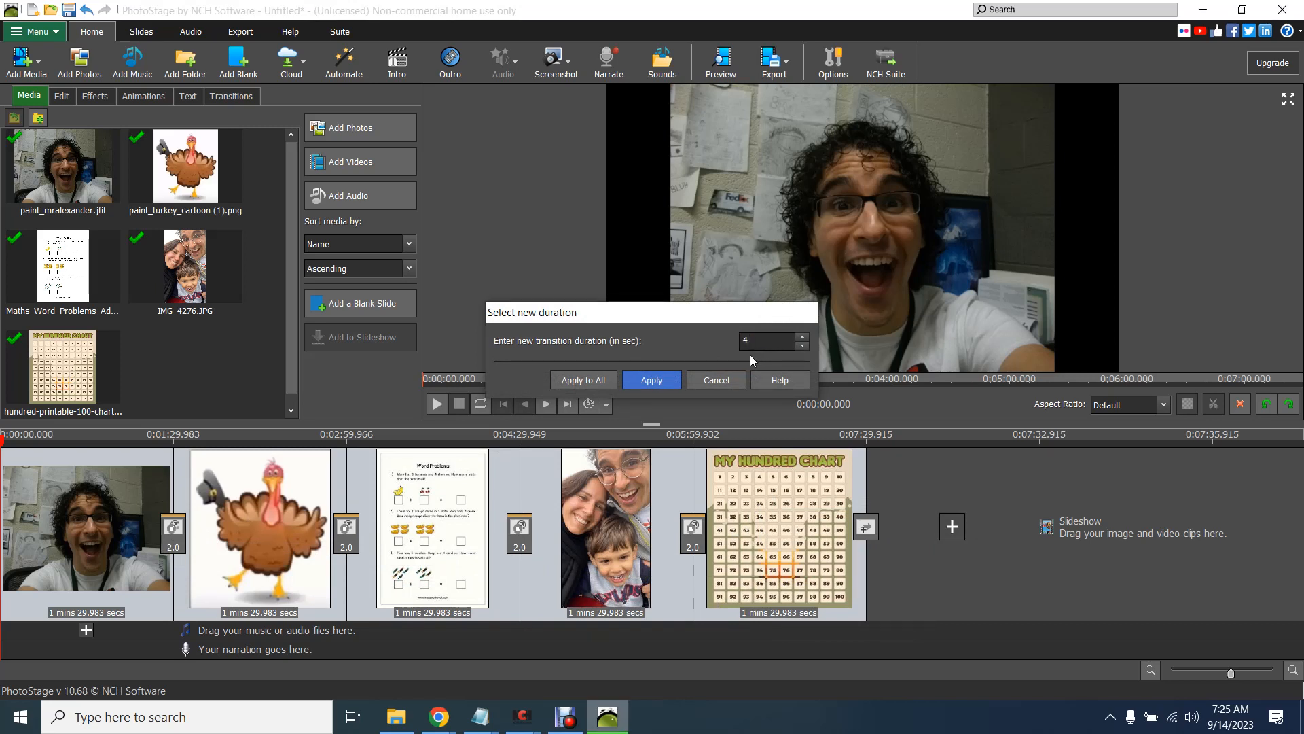
key(Return)
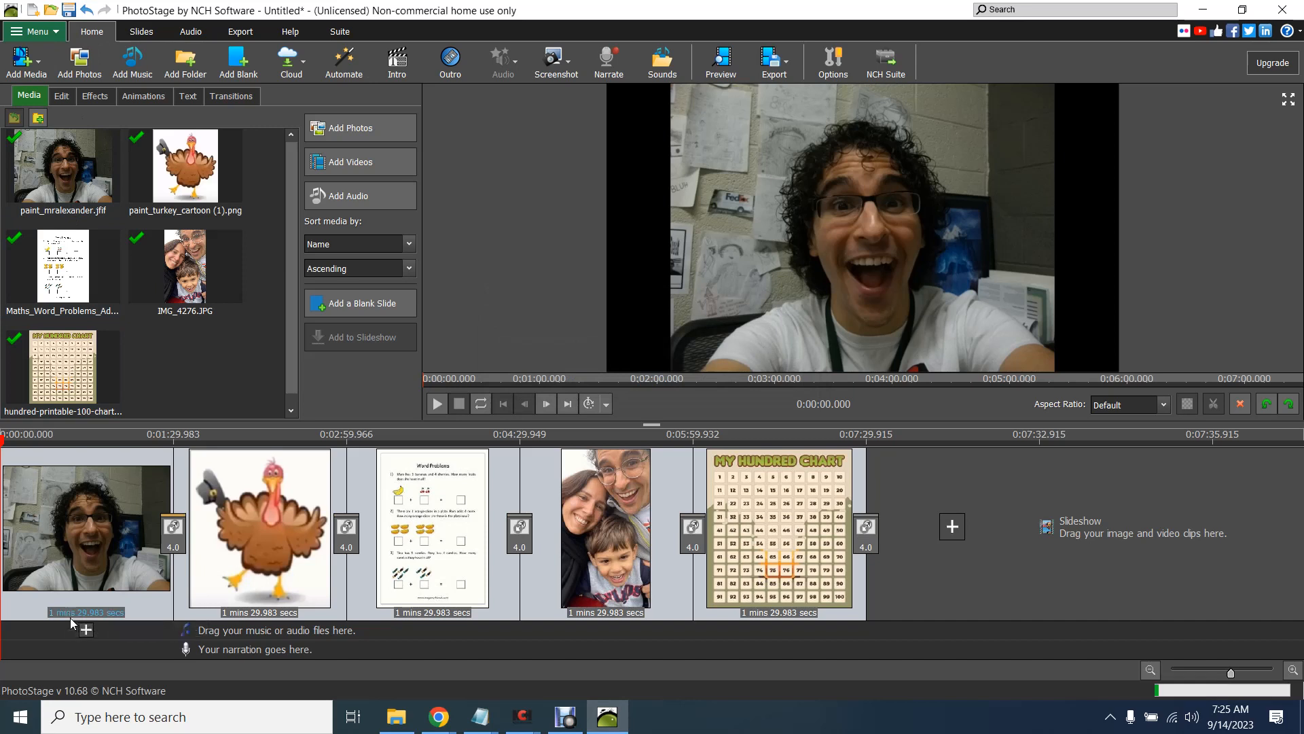
Step: Set the duration of the selected slides to 4 seconds and make it the default for new slides
click(80, 610)
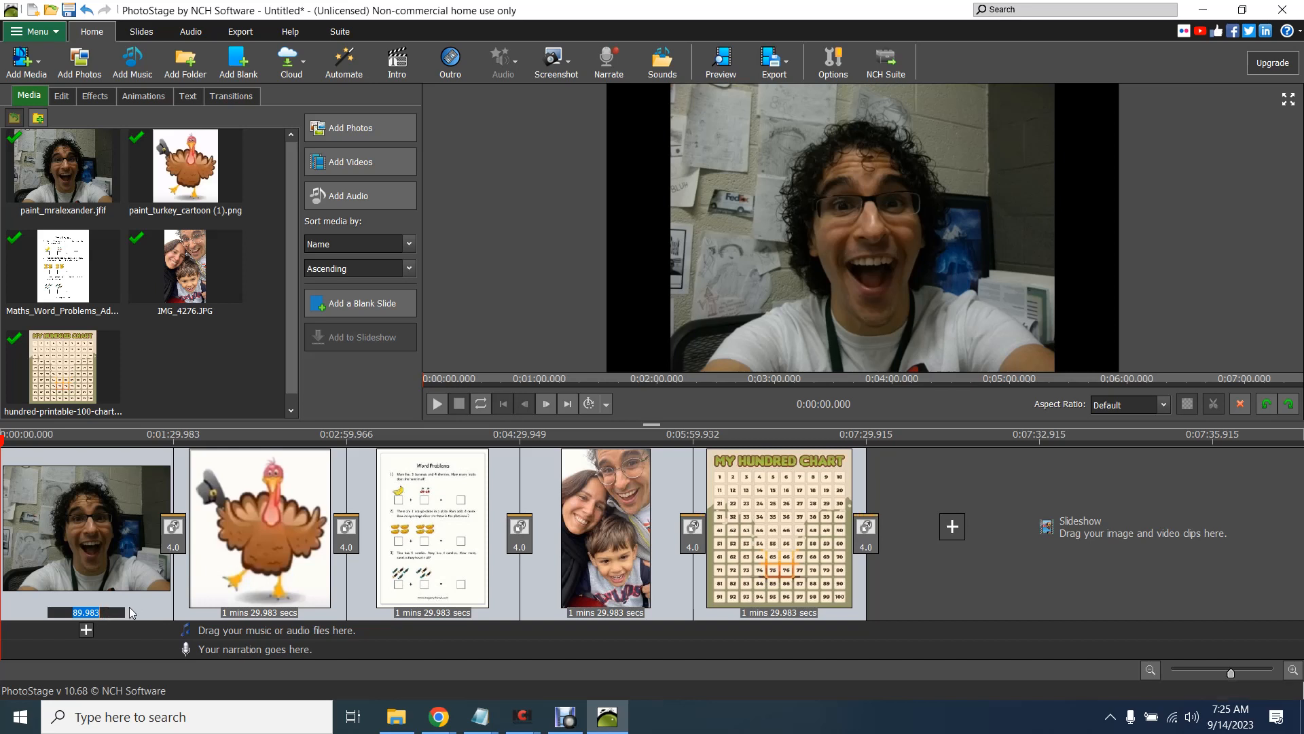
key(Return)
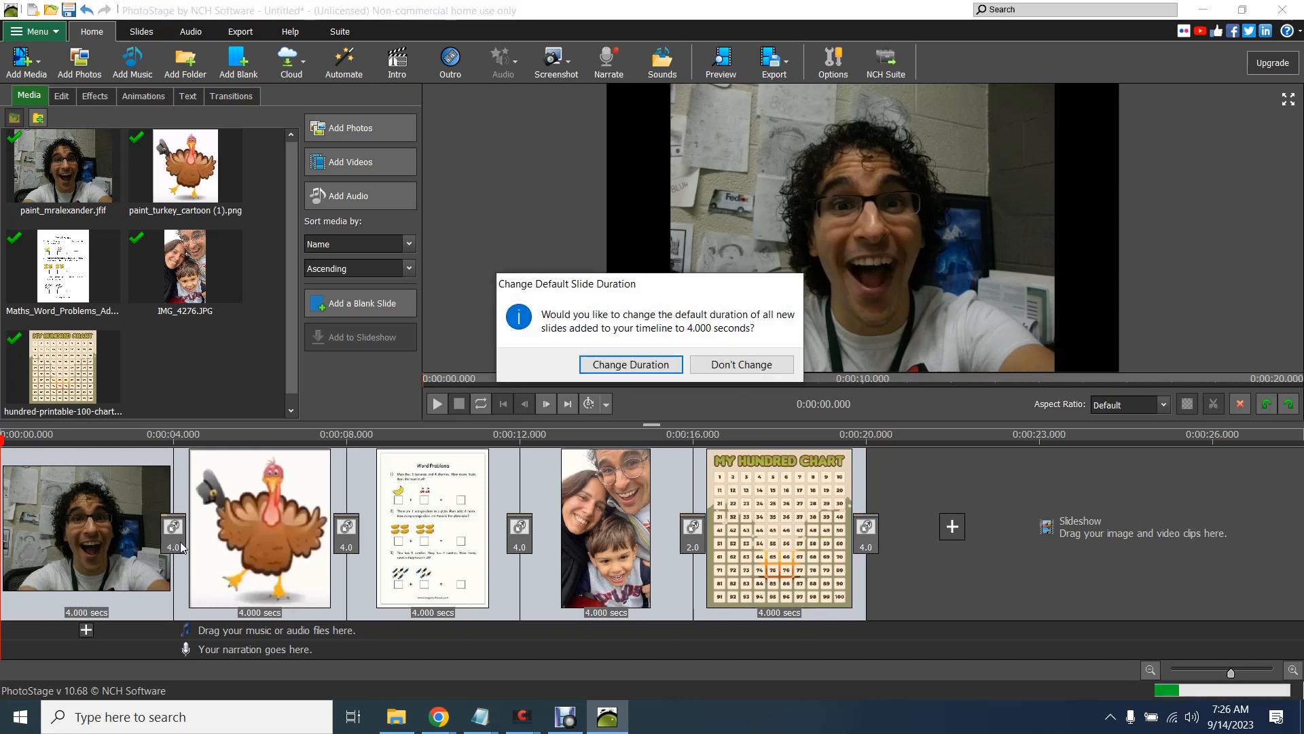
click(662, 367)
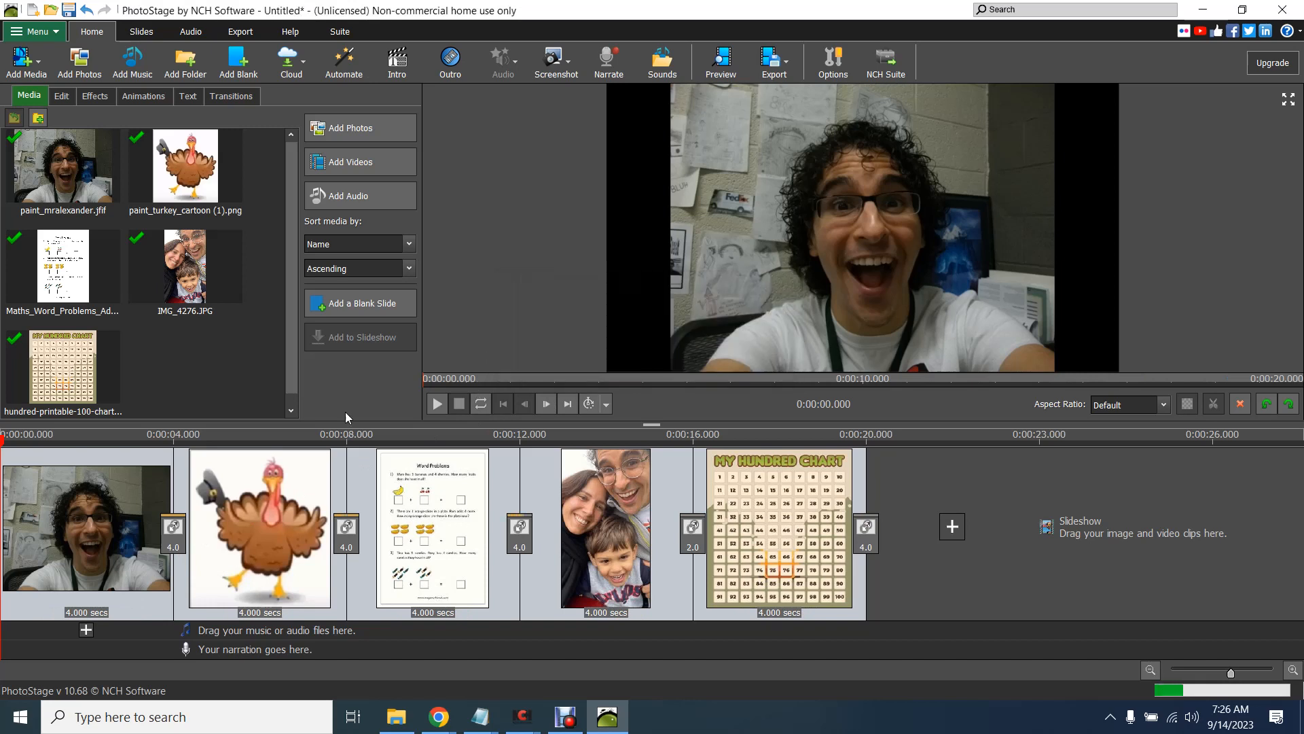
Step: Set the duration of all transitions to 1 second and play part of the slideshow as a preview
click(173, 547)
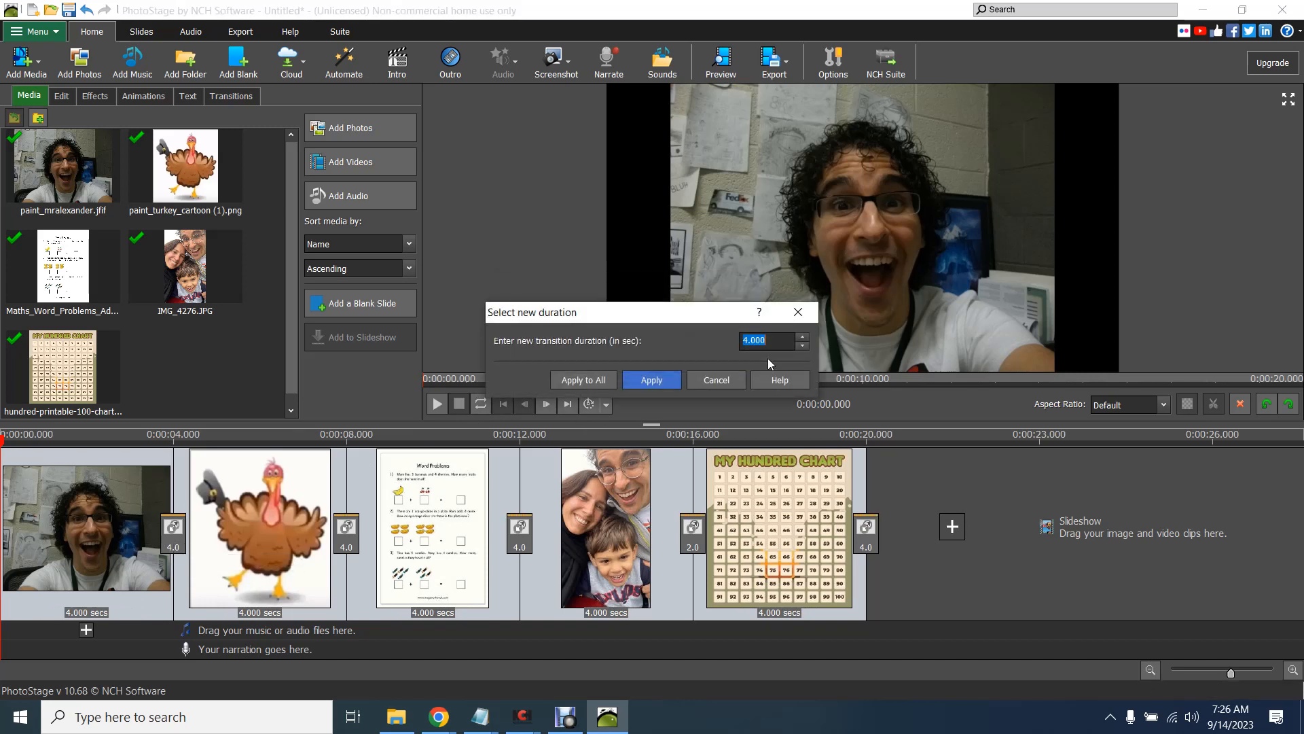
text(1)
click(583, 380)
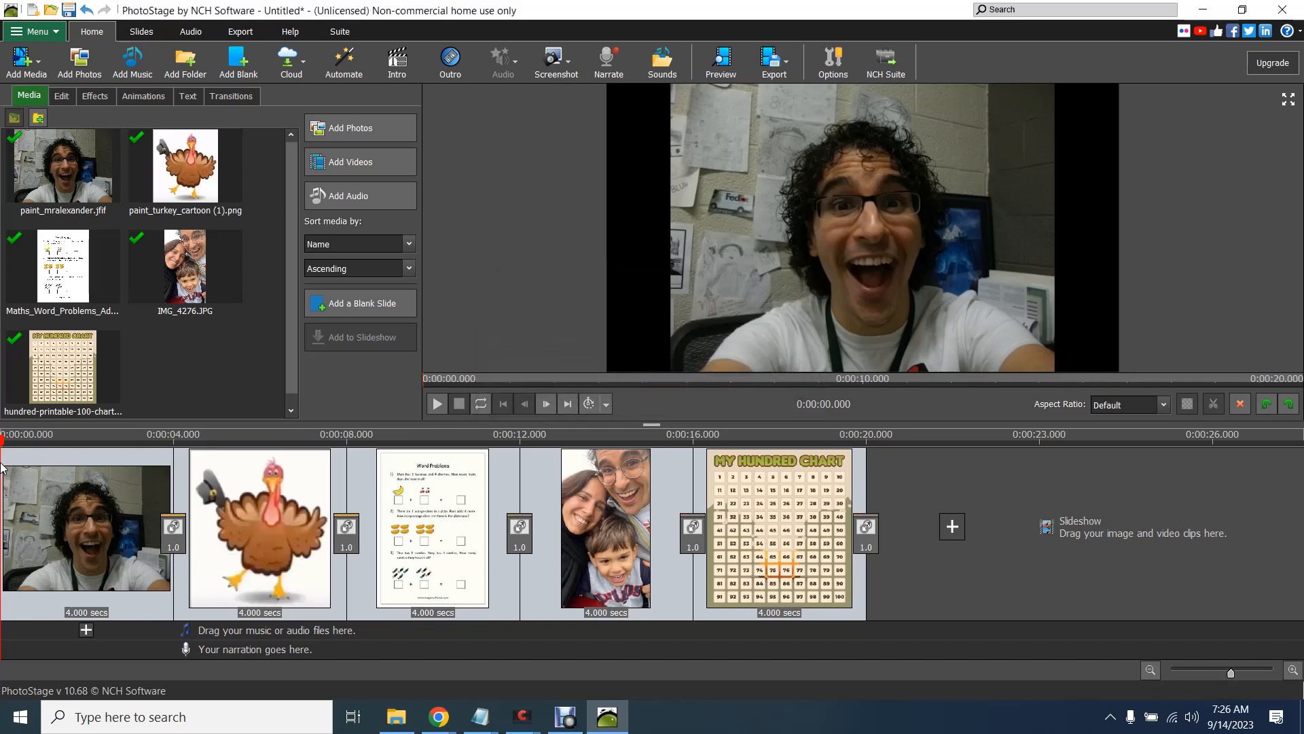
click(438, 407)
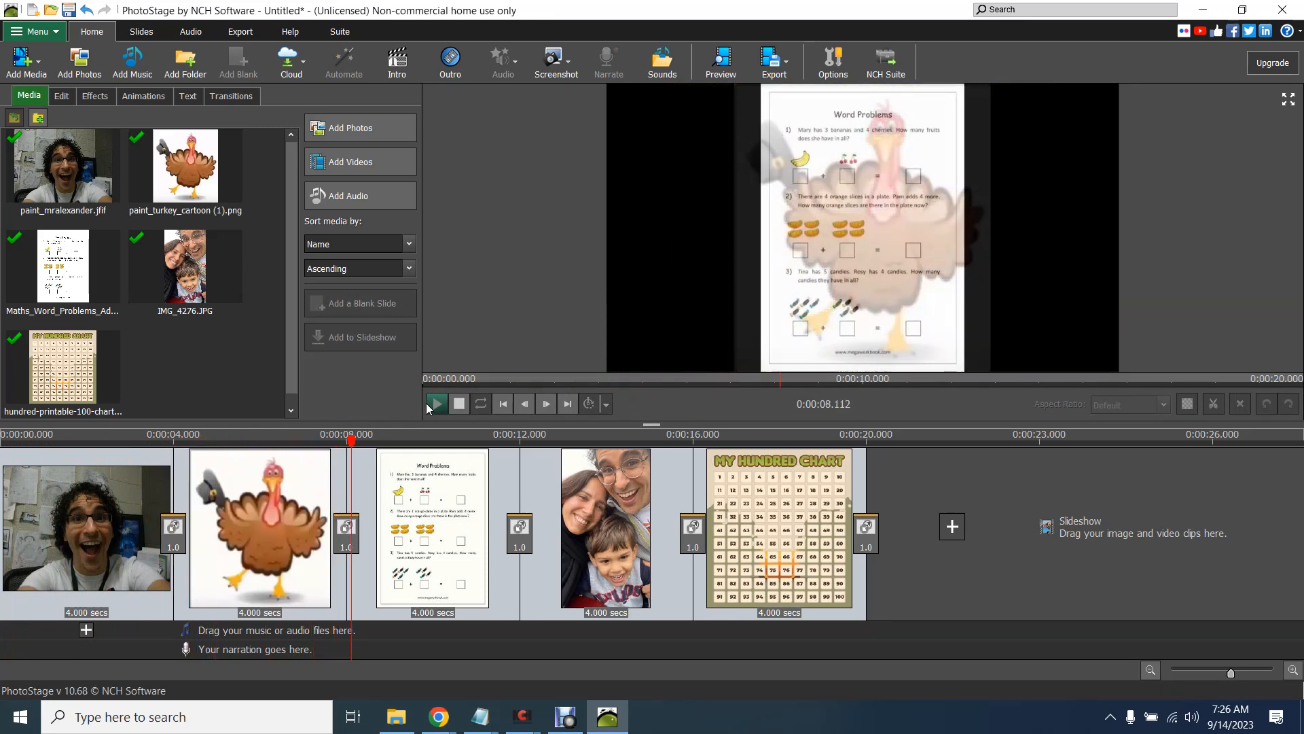
click(460, 404)
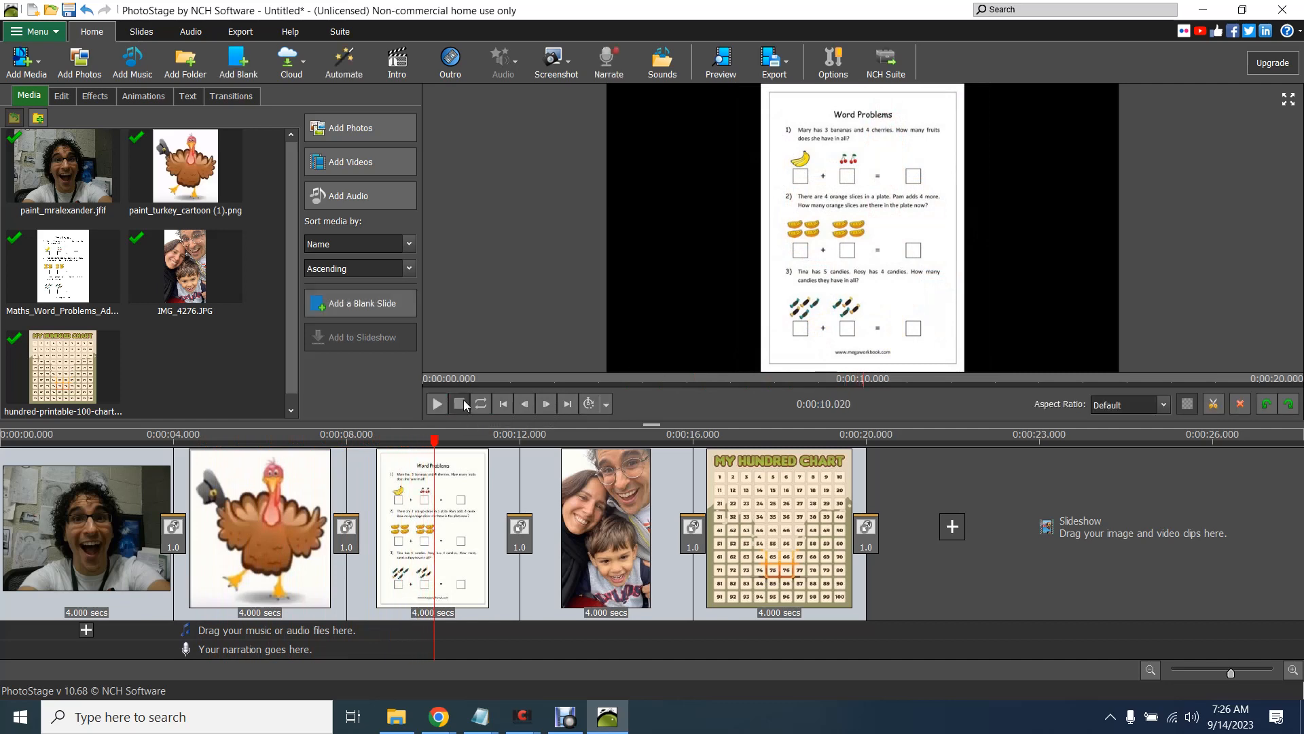
Step: Import the audio file yellowtyape.mp3 from the Downloads folder into the media list
click(396, 717)
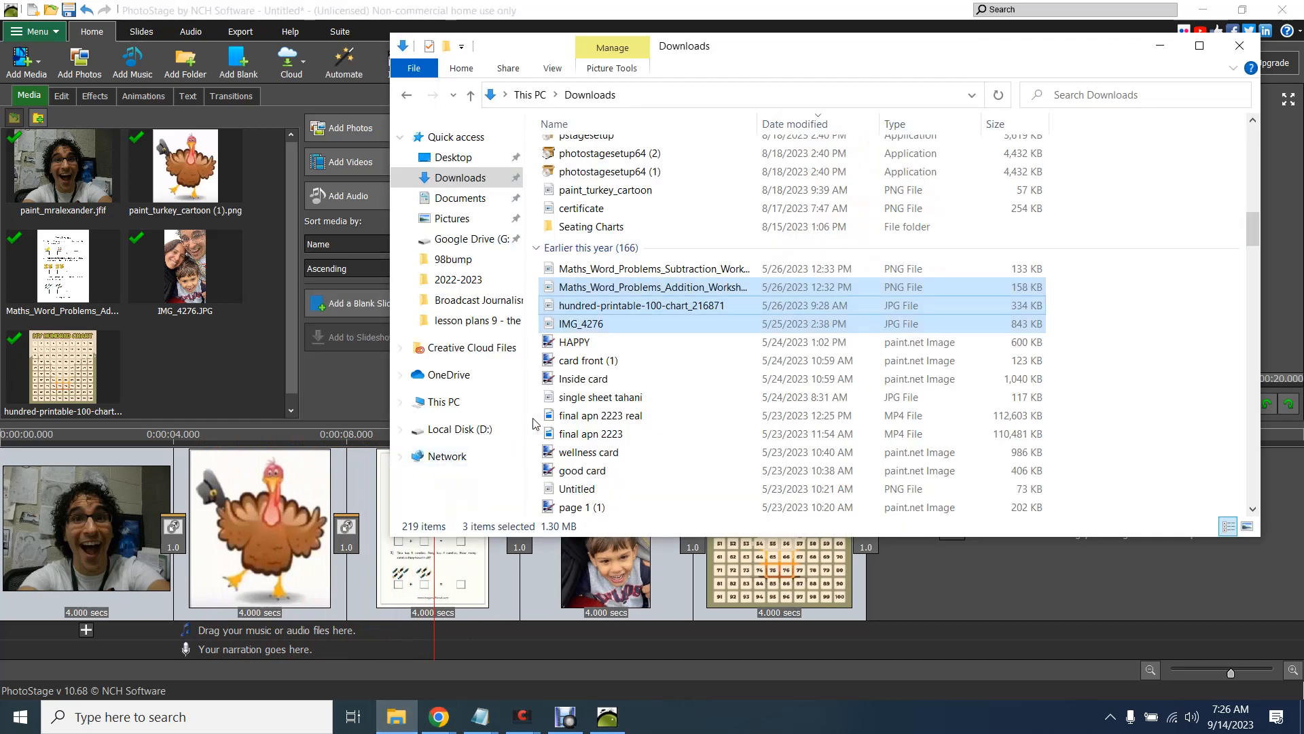
click(609, 397)
scroll(656, 322, up, 10)
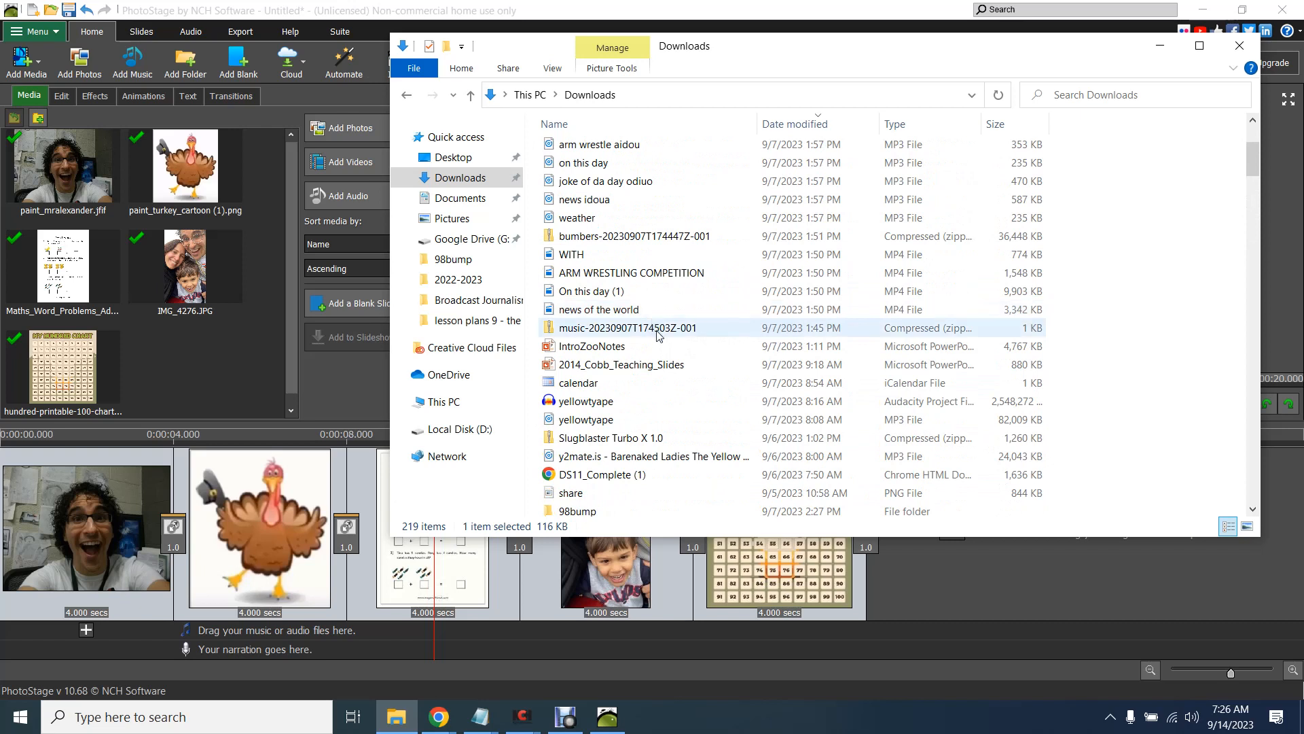
click(622, 422)
drag(622, 426, 214, 360)
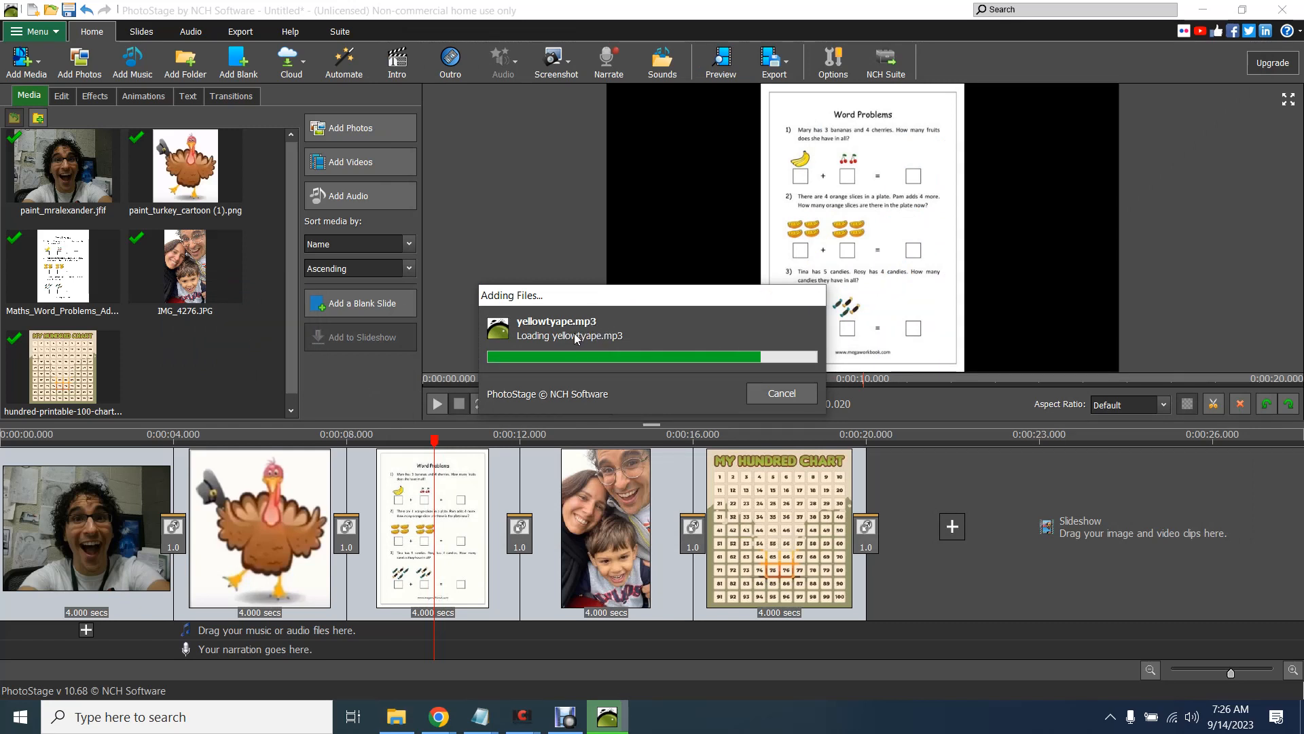
Step: Switch to Chrome and review the free use sounds listed under Resources on the class site's broadcast video page
click(440, 717)
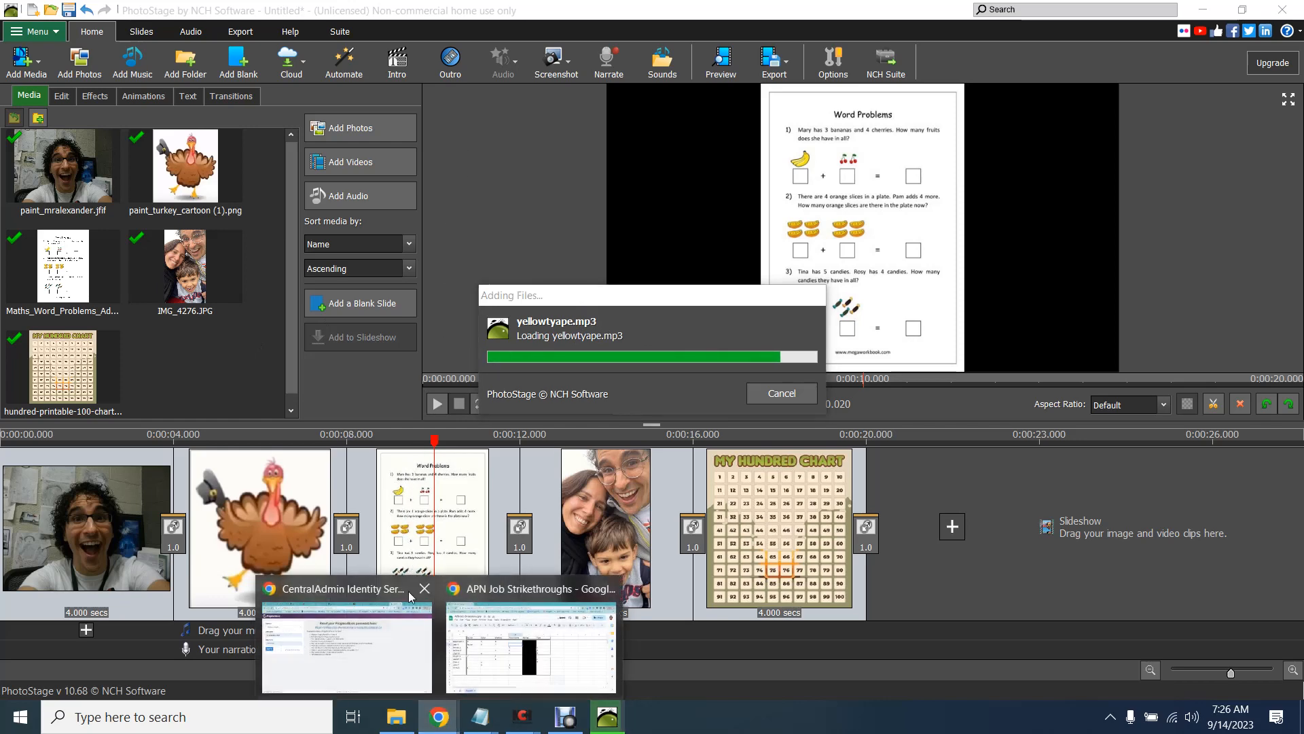
click(401, 618)
click(349, 14)
click(529, 8)
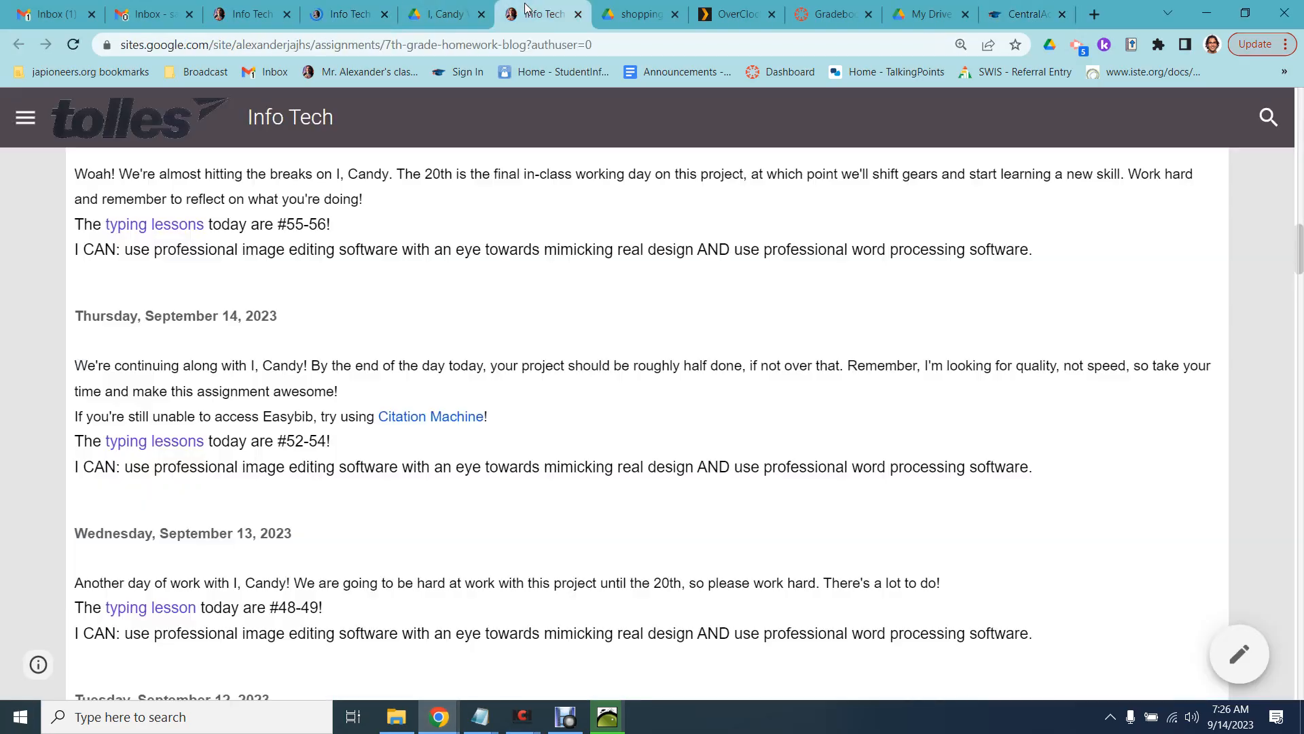
click(344, 11)
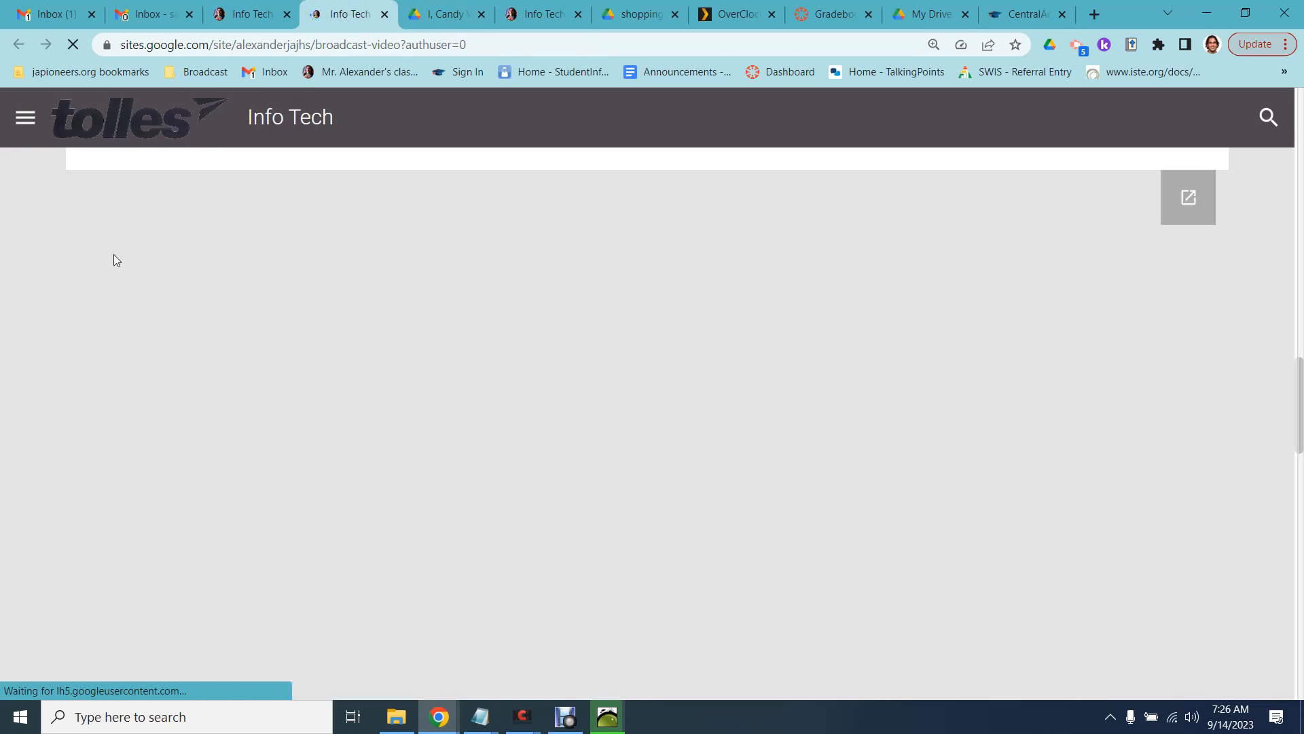
scroll(44, 263, up, 7)
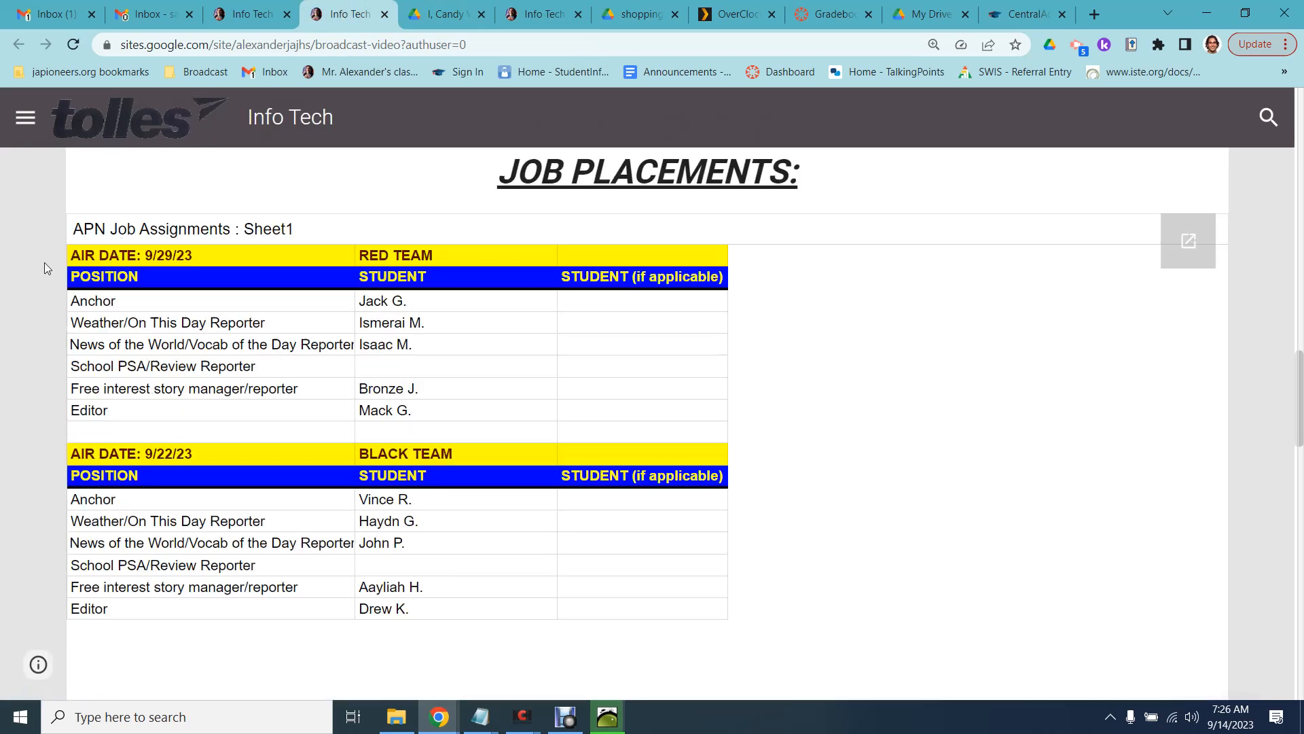
scroll(44, 265, down, 13)
scroll(43, 265, down, 1)
drag(90, 271, 1171, 544)
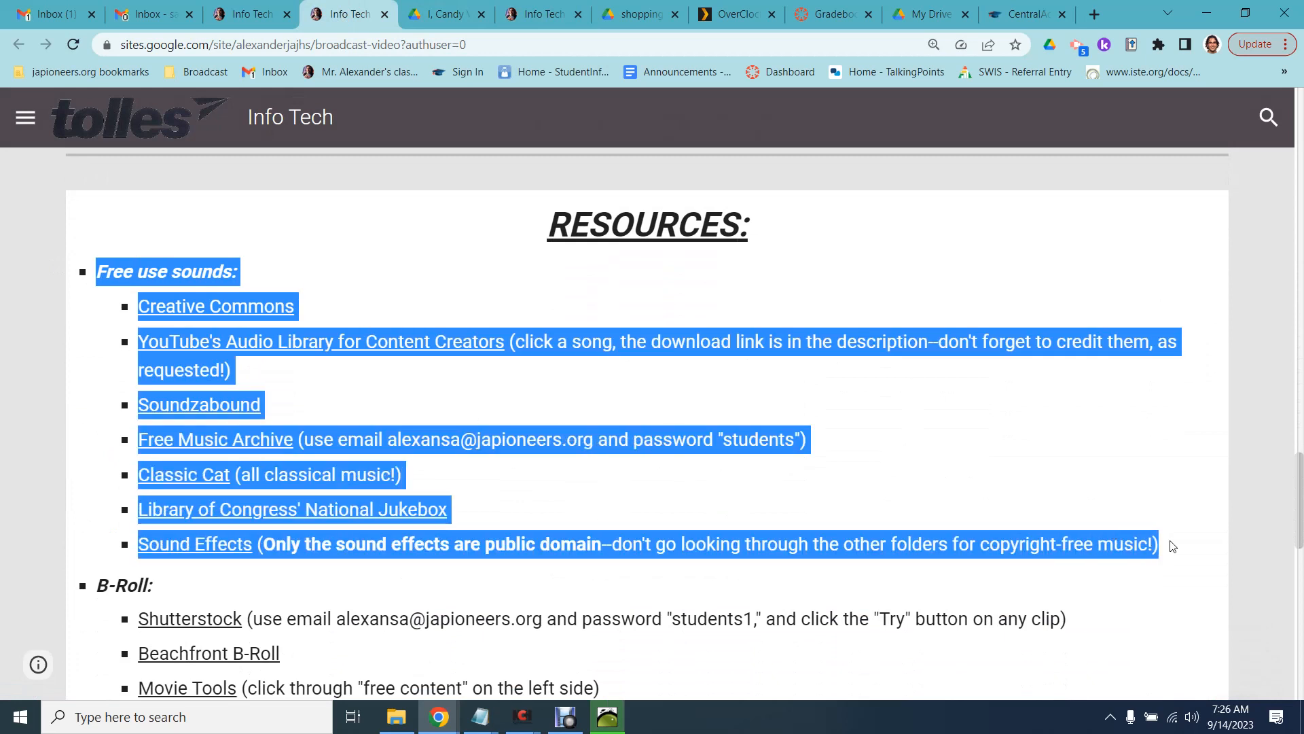
click(1172, 545)
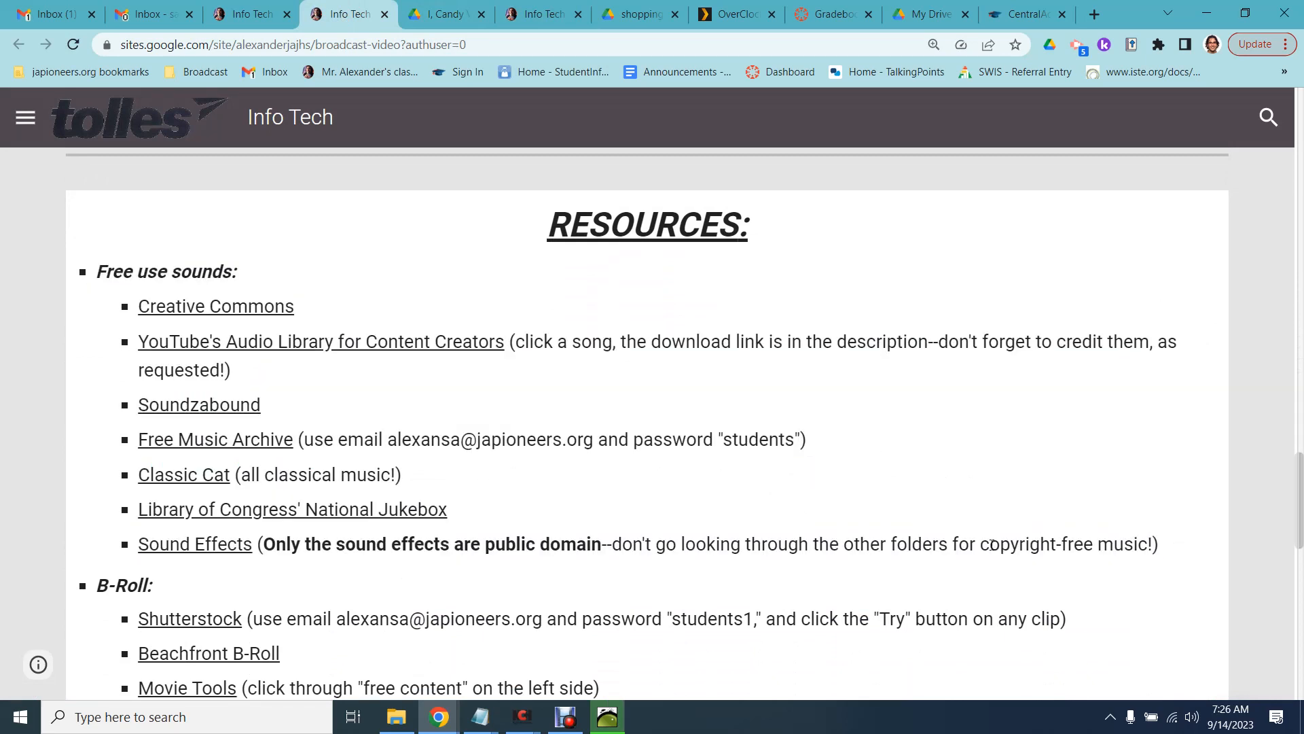
Step: Switch back to PhotoStage and place yellowtyape.mp3 on the music track at the start of the timeline
click(607, 719)
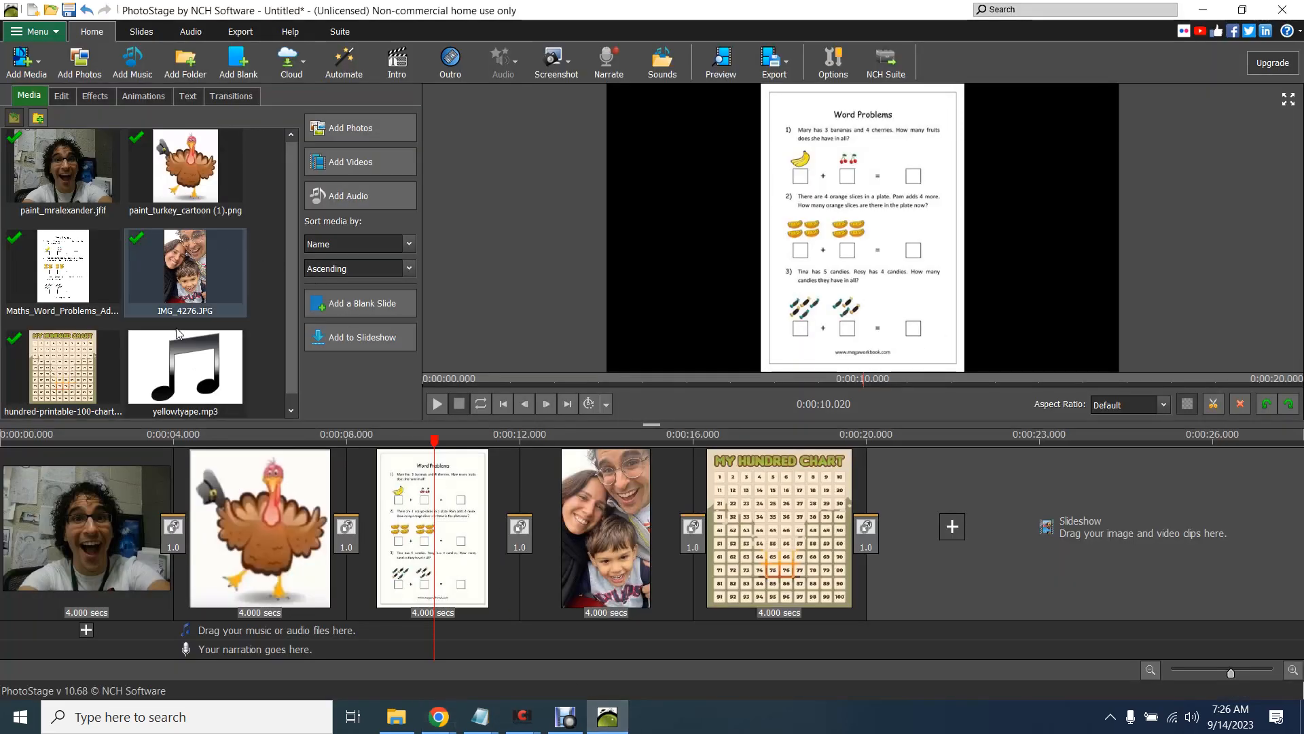
drag(202, 363, 167, 632)
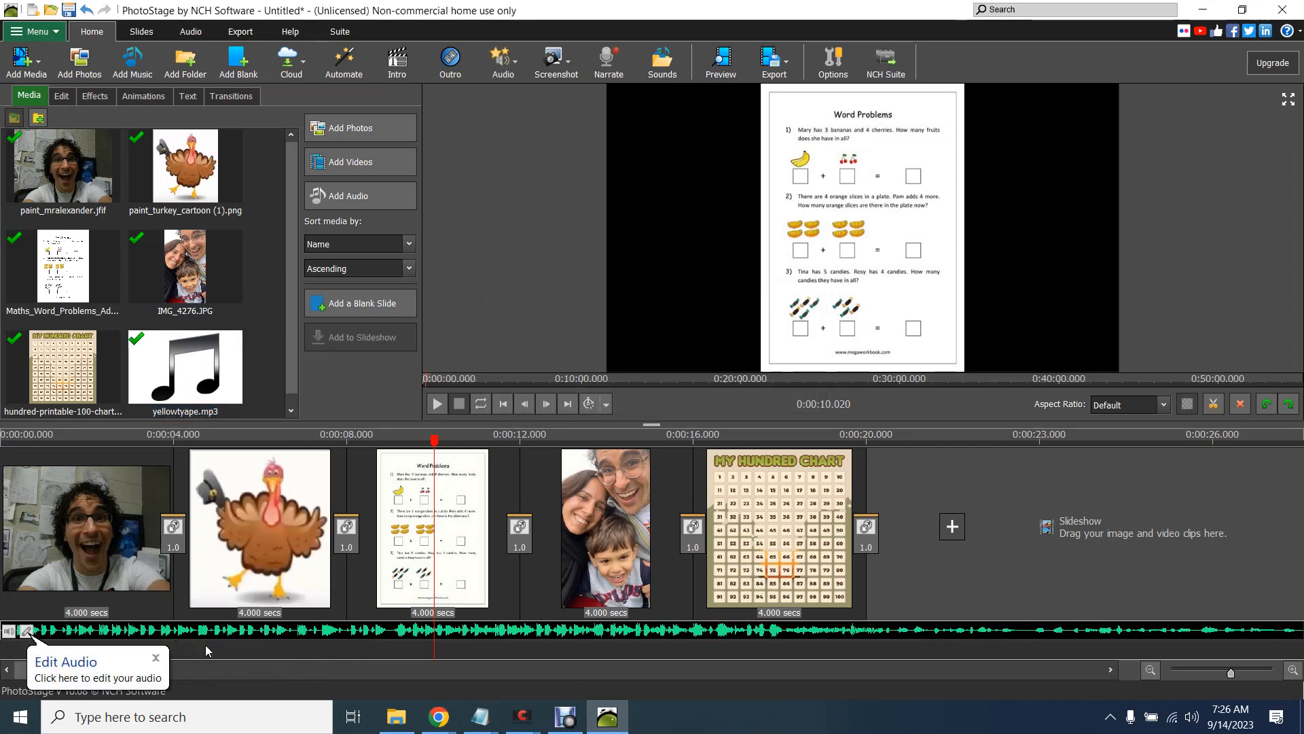
Step: Move the playhead to the end of the last slide and trim the yellowtyape.mp3 clip by moving its end point close to its start
click(869, 564)
click(870, 628)
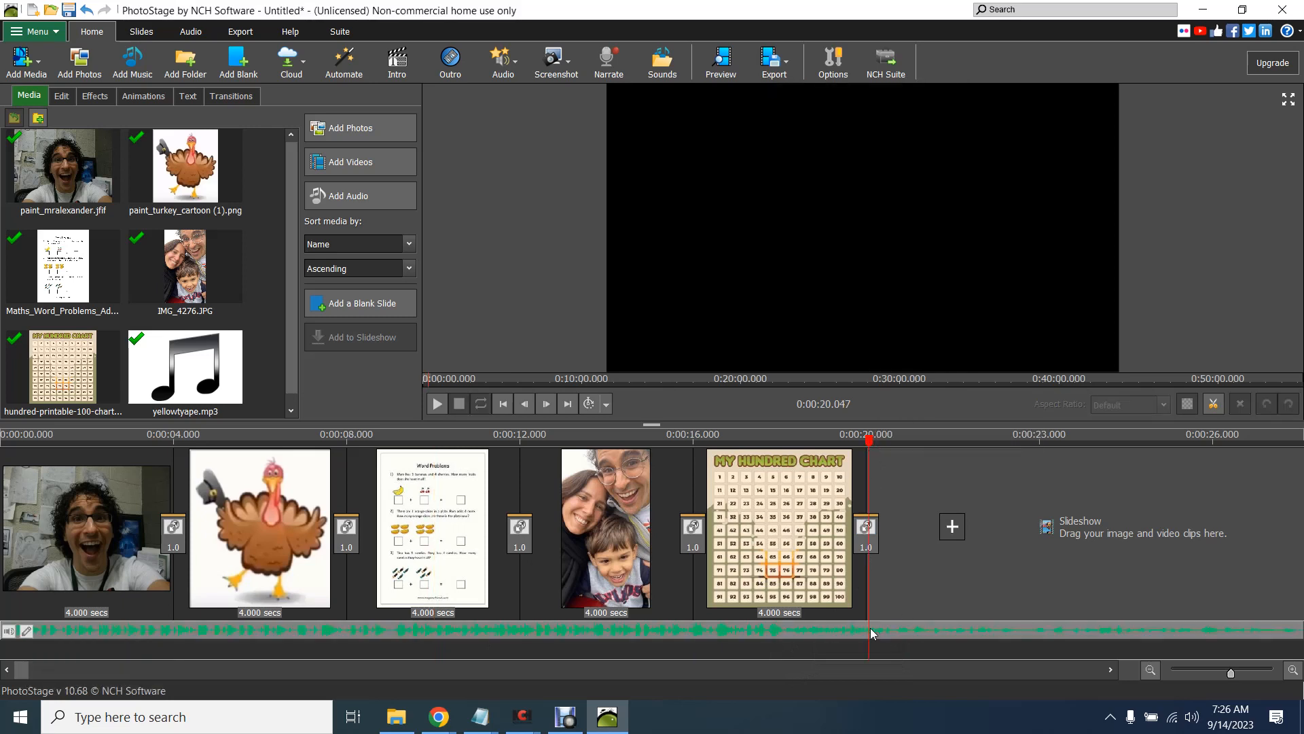
right_click(871, 628)
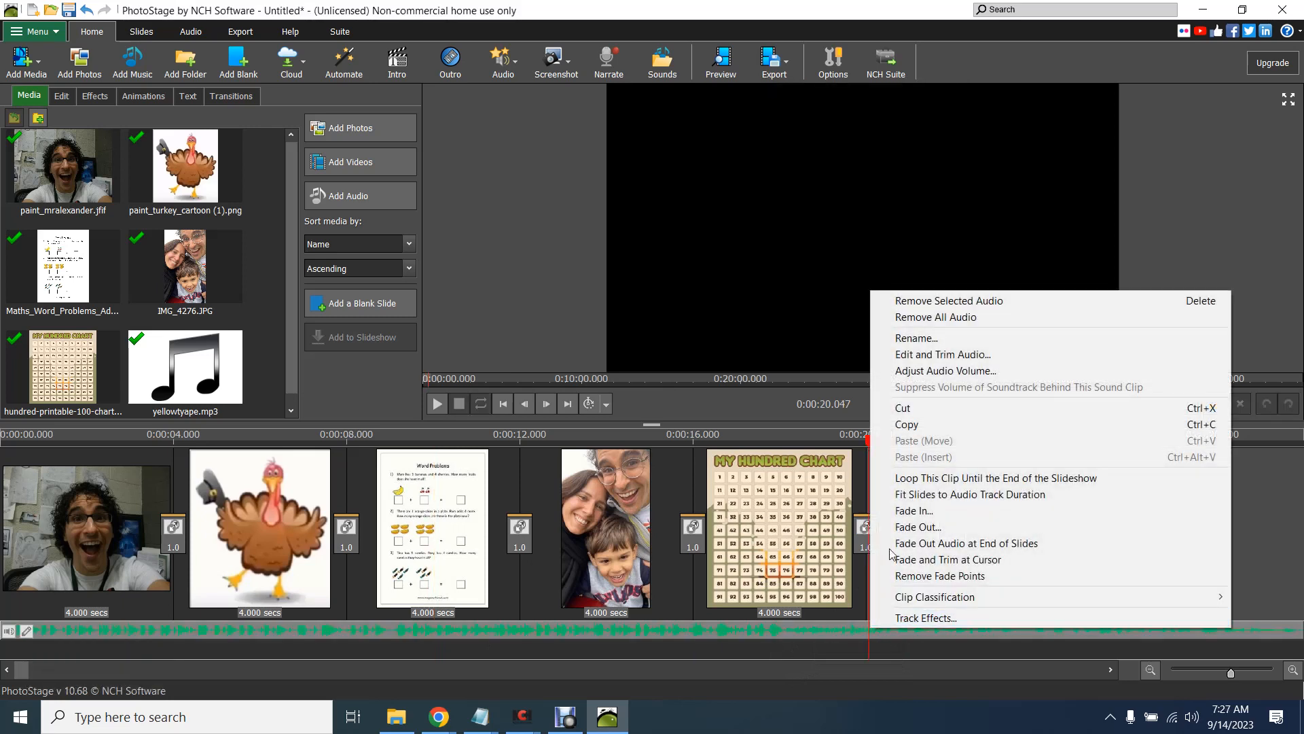
click(916, 358)
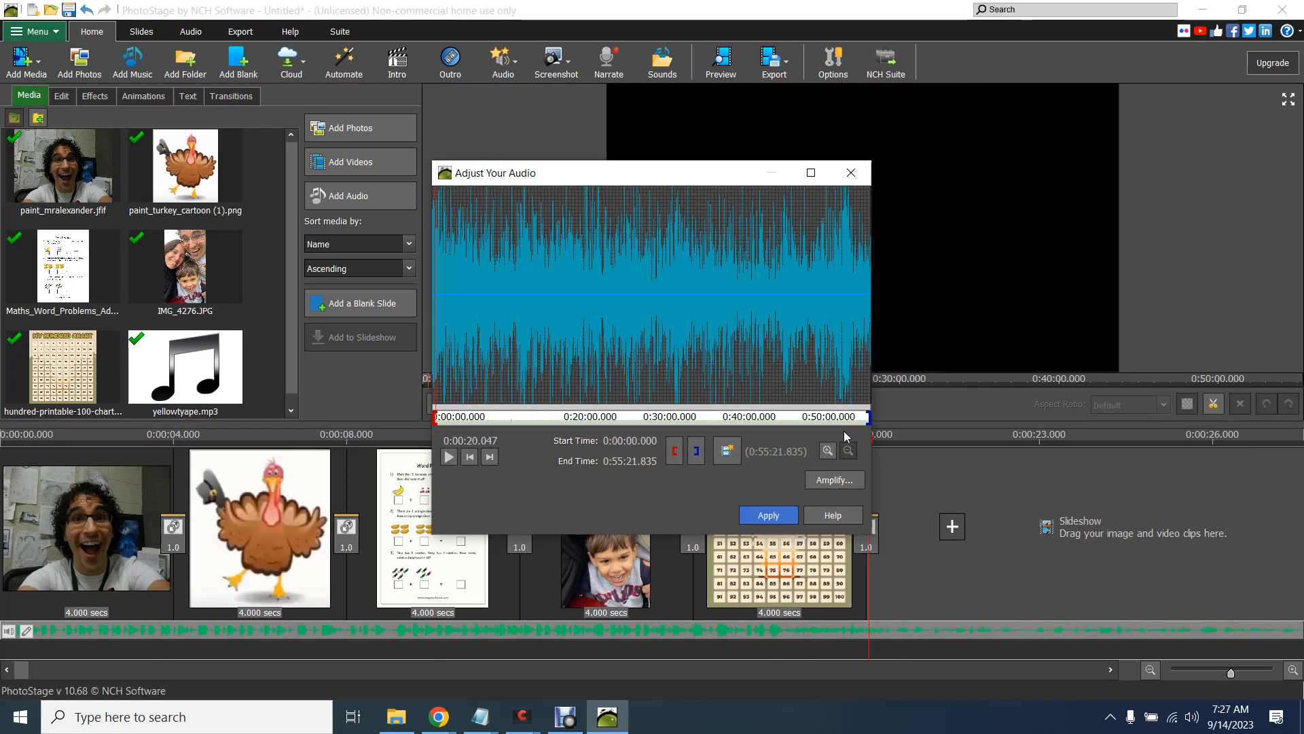
mouse_move(860, 422)
mouse_down()
mouse_move(541, 424)
mouse_move(487, 445)
mouse_move(426, 443)
mouse_move(456, 441)
mouse_up()
click(768, 515)
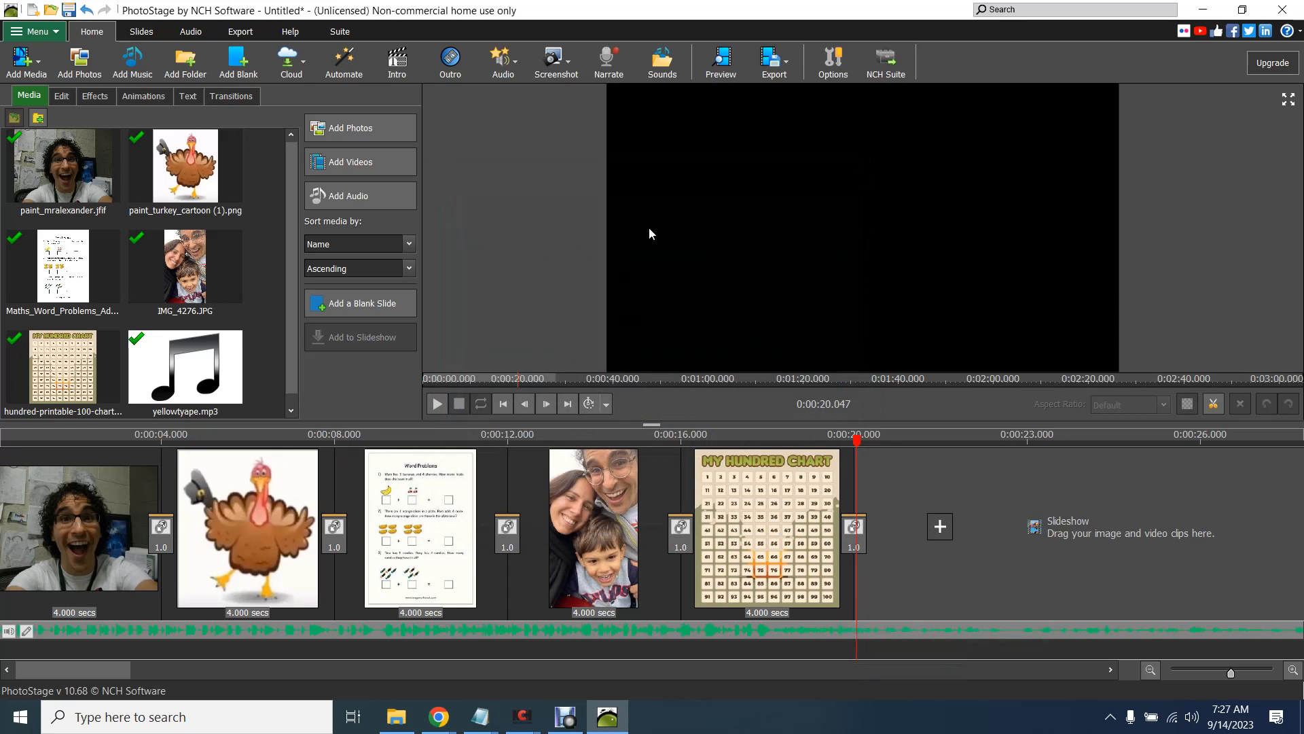
Step: Set up a video file export of the slideshow named "intro - date" and browse the 98bump folder as its save location
click(772, 63)
click(788, 91)
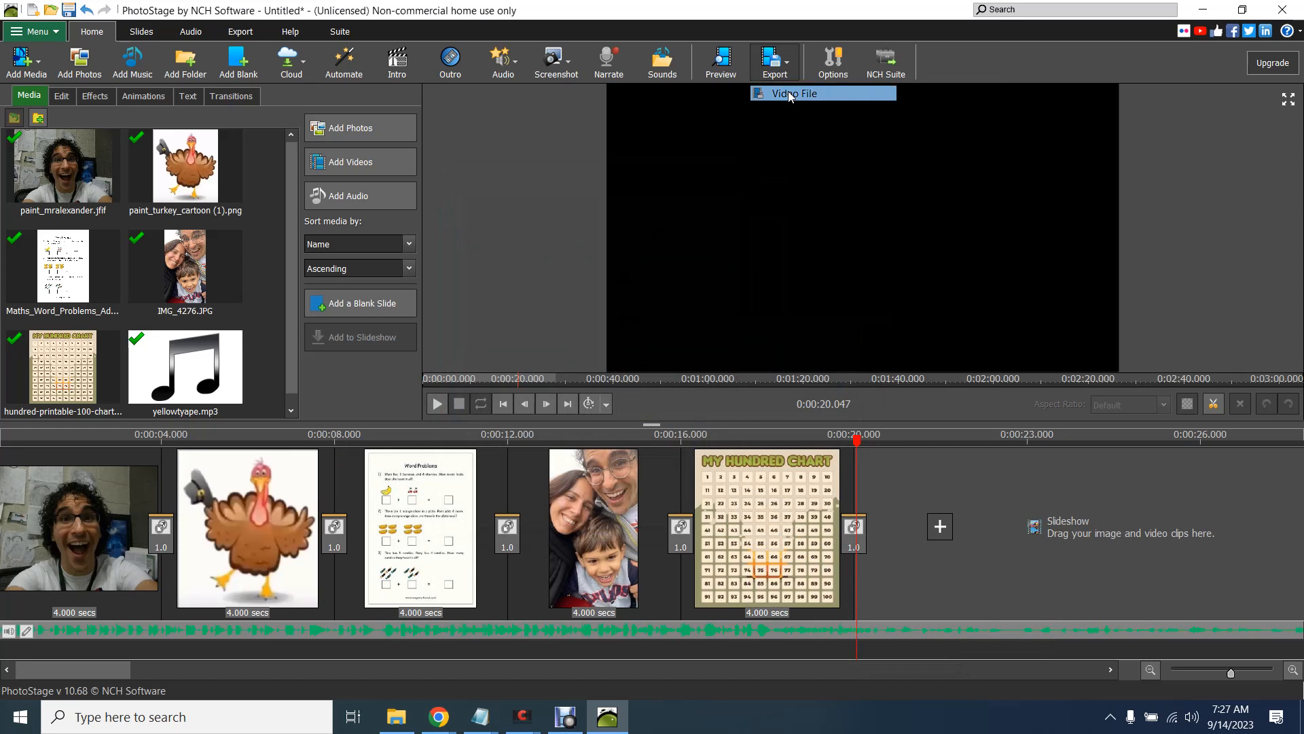
click(576, 239)
click(576, 239)
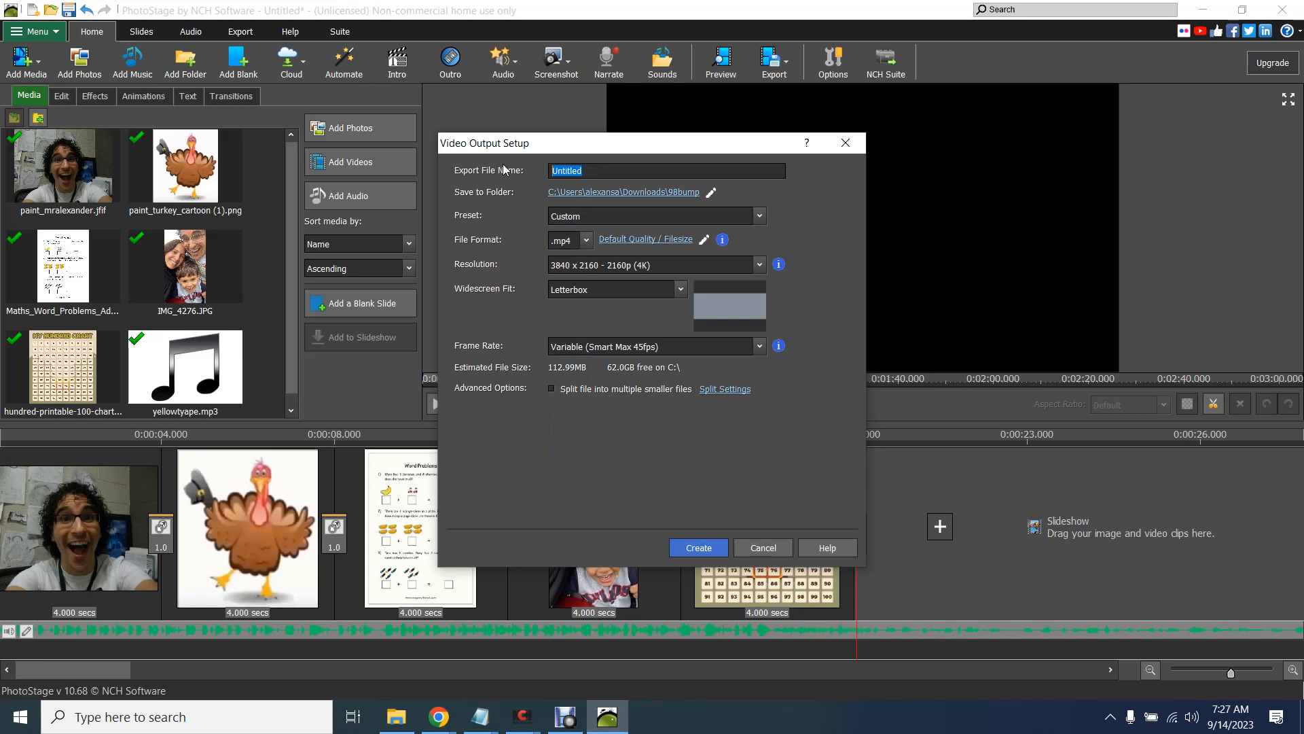
text(intro - date)
click(712, 195)
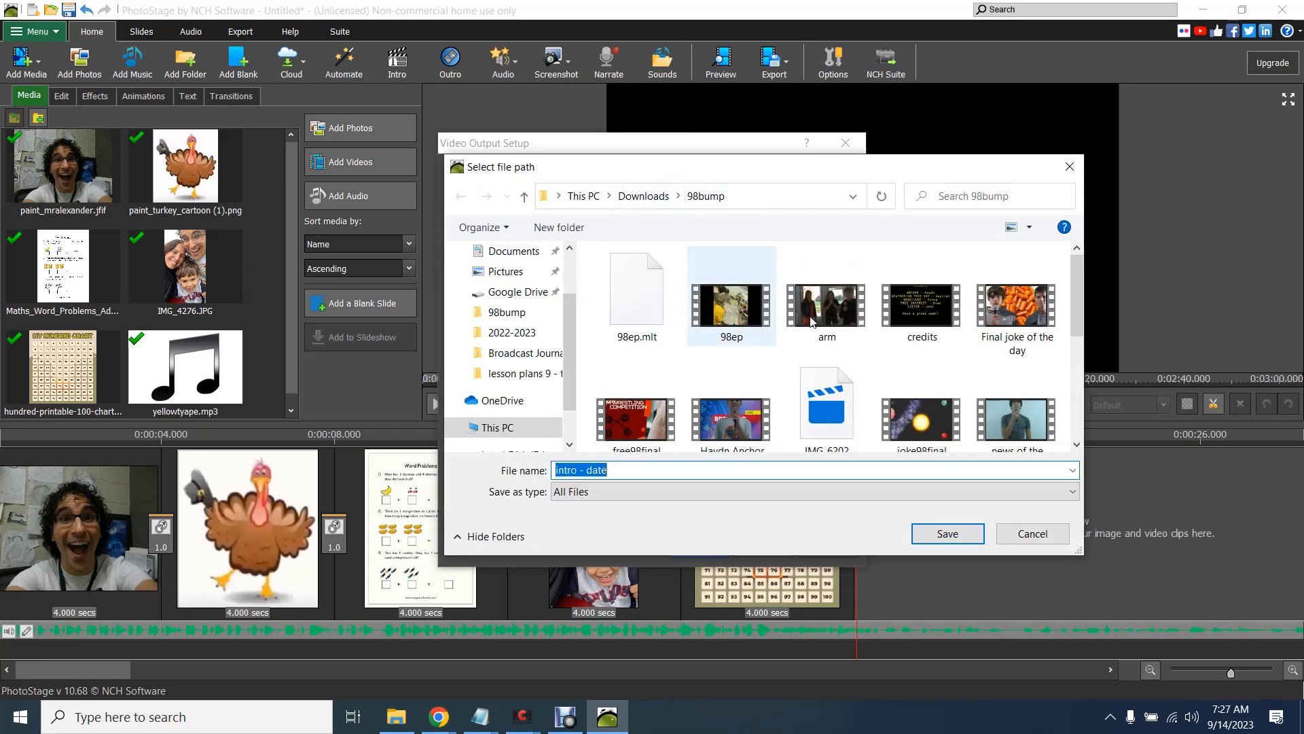
click(1070, 167)
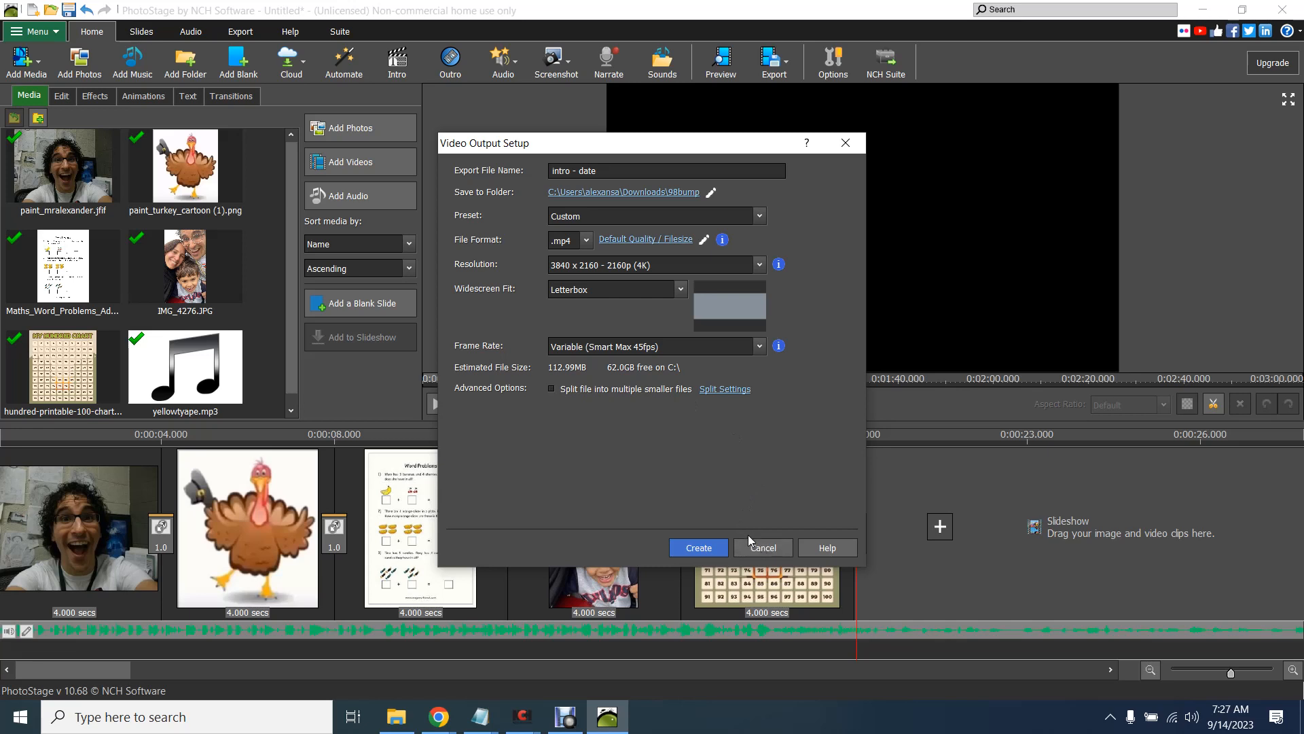
click(764, 548)
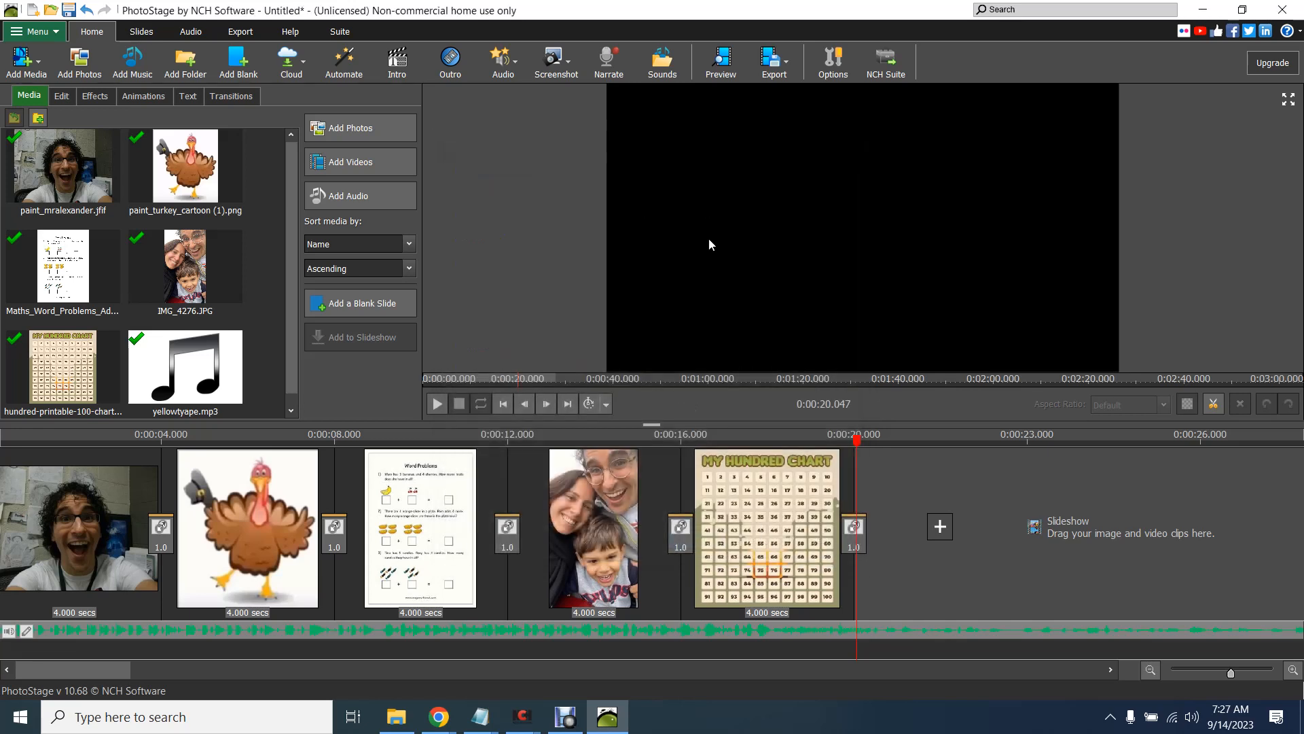